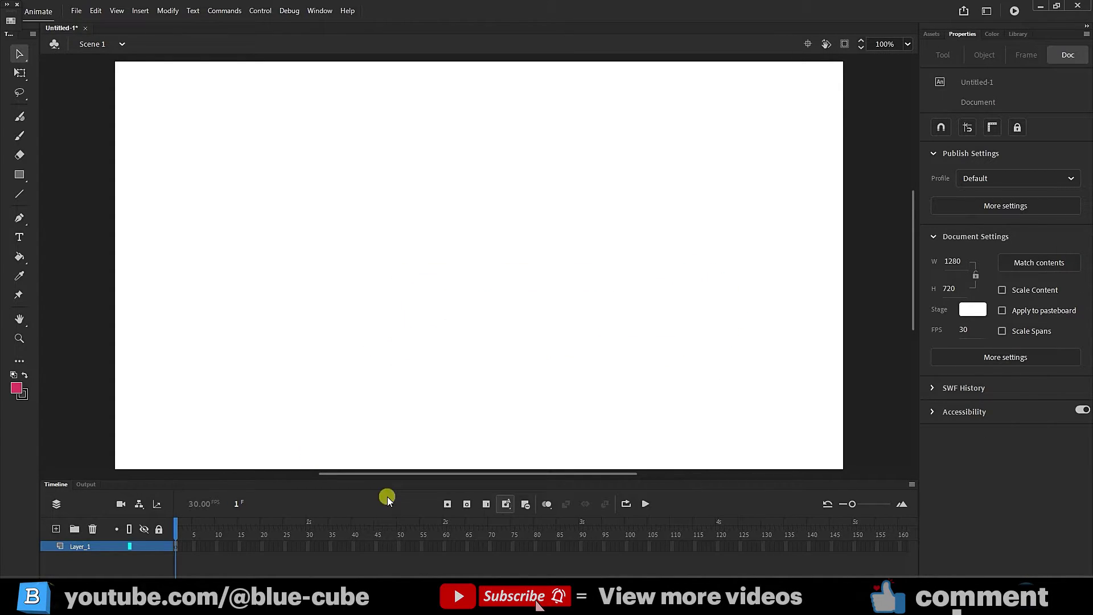
Draw a pink rectangle near the stage centre and marquee-select it with the Free Transform tool
left_click(25, 173)
left_click_drag(319, 180, 571, 326)
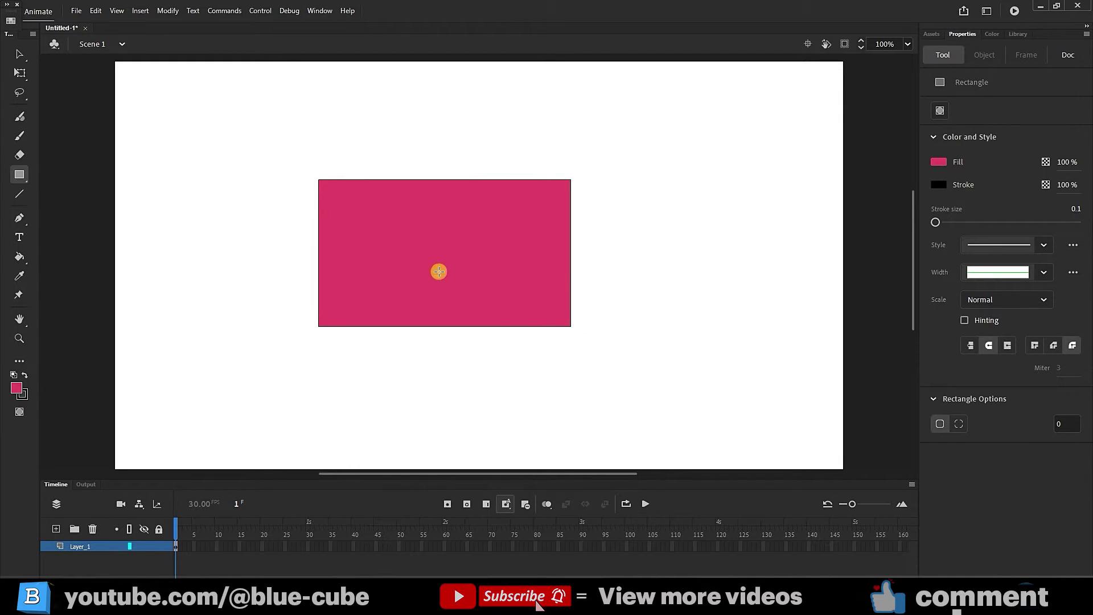
left_click(19, 71)
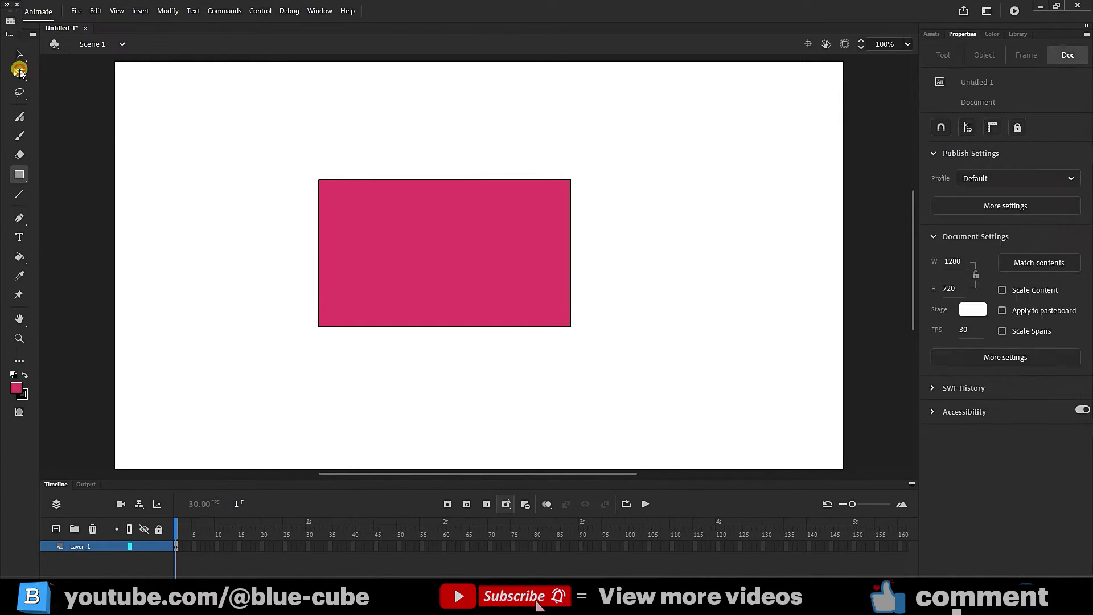
left_click_drag(638, 123, 267, 375)
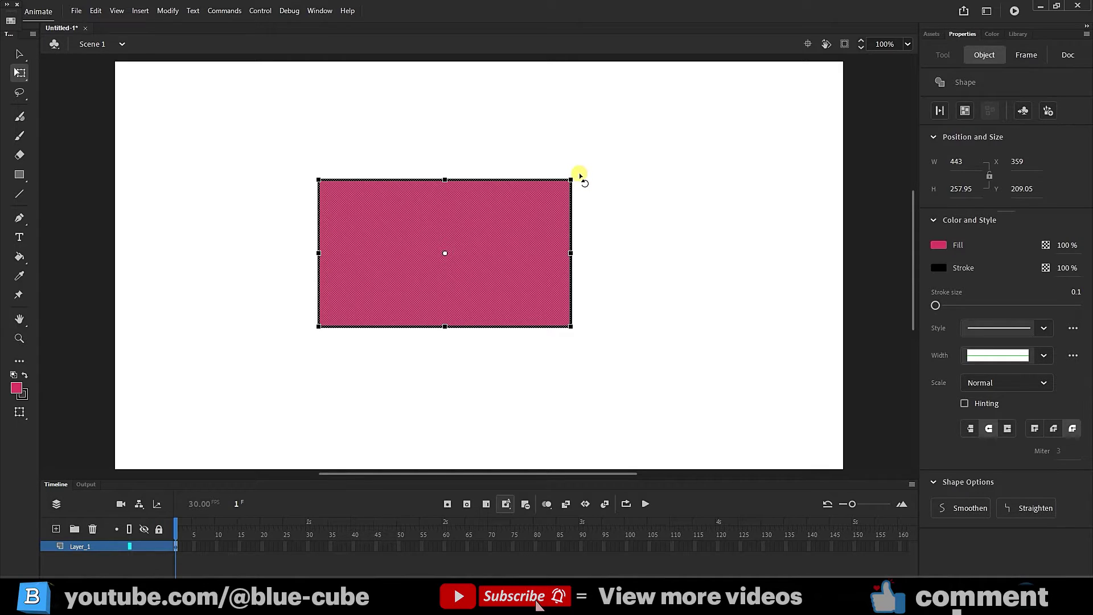
Rotate the pink rectangle in several directions, then bring it back level at X 415.9, Y 158.45
mouse_move(580, 178)
left_mouse_down()
mouse_move(569, 262)
mouse_move(588, 214)
mouse_move(558, 68)
mouse_move(546, 296)
mouse_move(530, 110)
mouse_move(578, 215)
mouse_move(580, 297)
mouse_move(518, 352)
mouse_move(415, 300)
mouse_move(512, 361)
mouse_move(548, 146)
mouse_move(530, 291)
mouse_move(476, 103)
mouse_move(583, 185)
mouse_move(588, 159)
mouse_move(588, 168)
left_mouse_up()
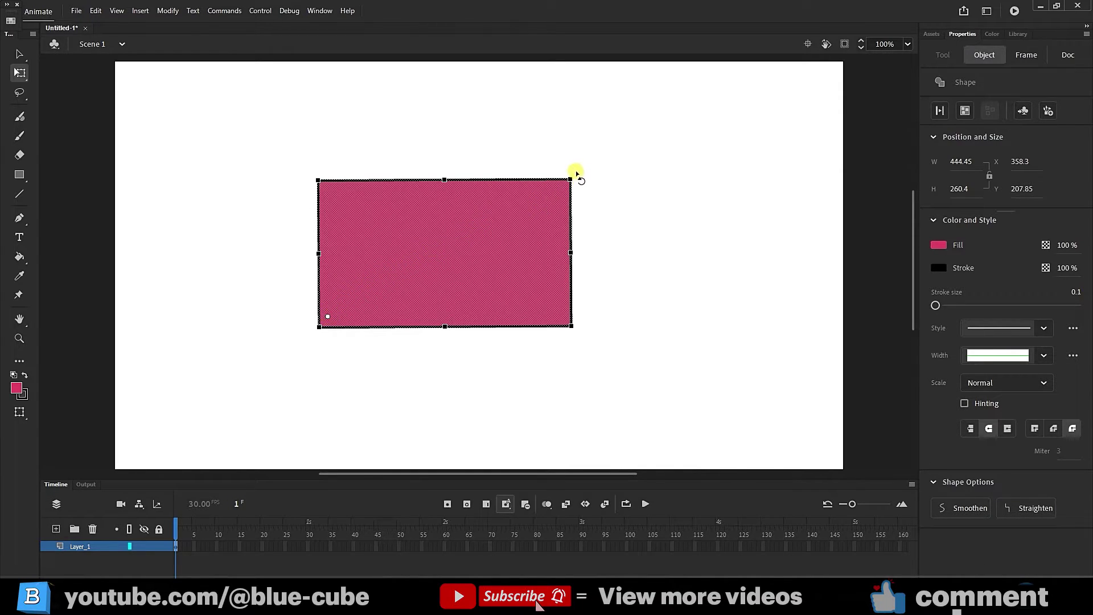
left_click_drag(576, 195, 548, 223)
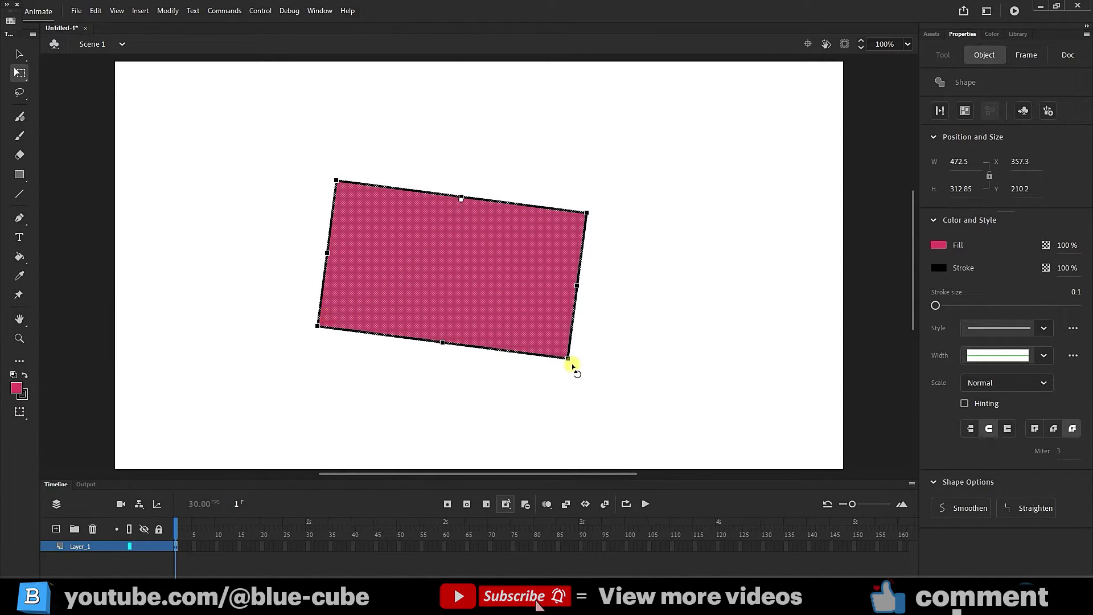
left_click_drag(572, 366, 688, 332)
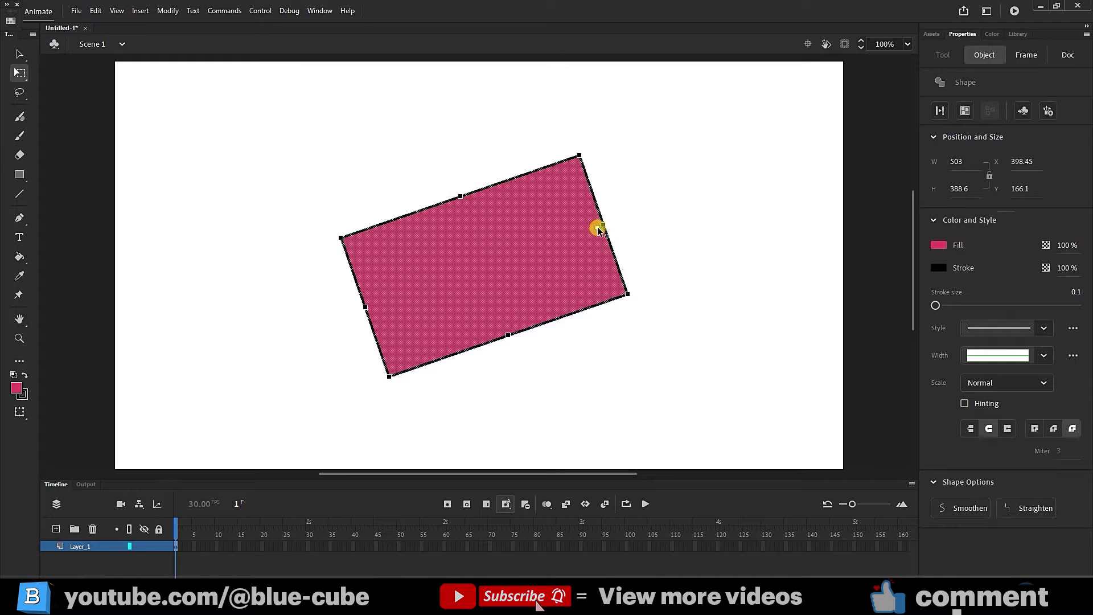
left_click_drag(398, 385, 320, 317)
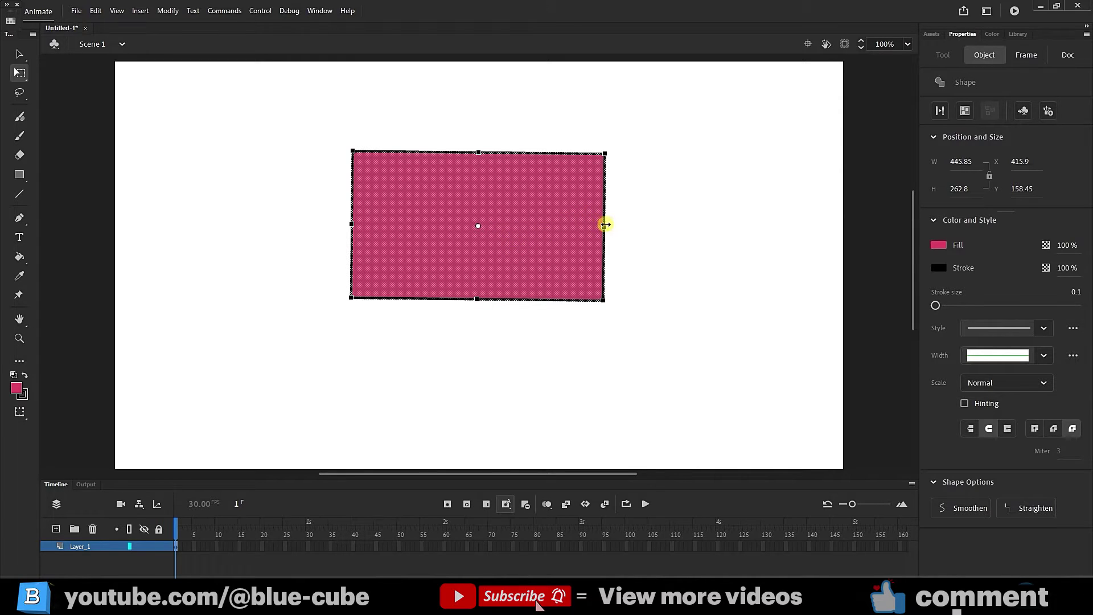
Adjust the rectangle's width from its right and left sides to 448.6, then select it
mouse_move(604, 226)
left_mouse_down()
mouse_move(517, 227)
mouse_move(642, 232)
mouse_move(490, 224)
mouse_move(614, 230)
left_mouse_up()
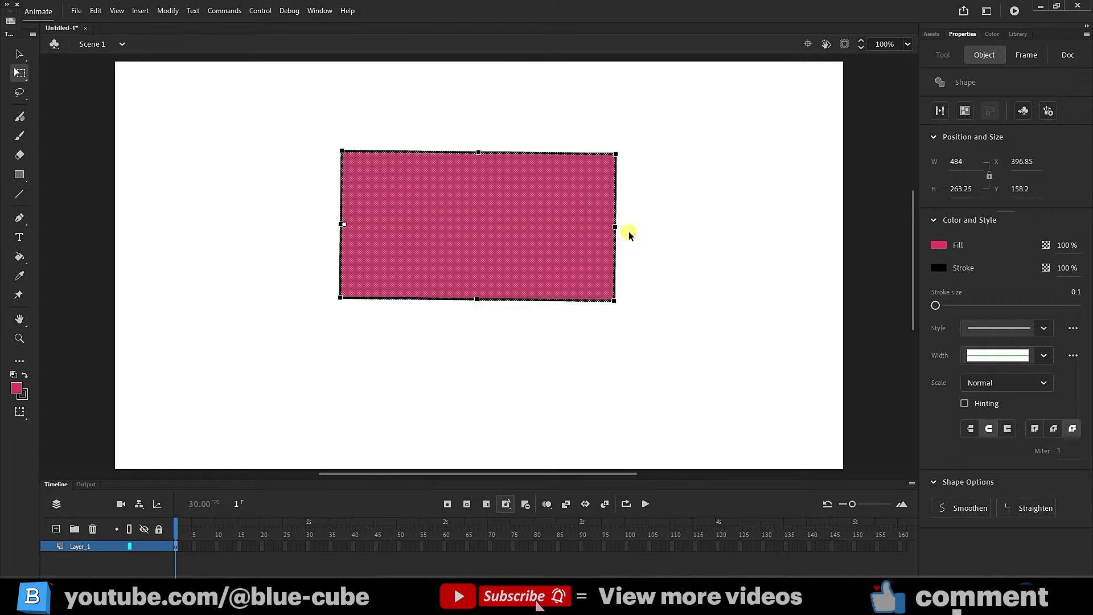
left_click_drag(616, 228, 580, 225)
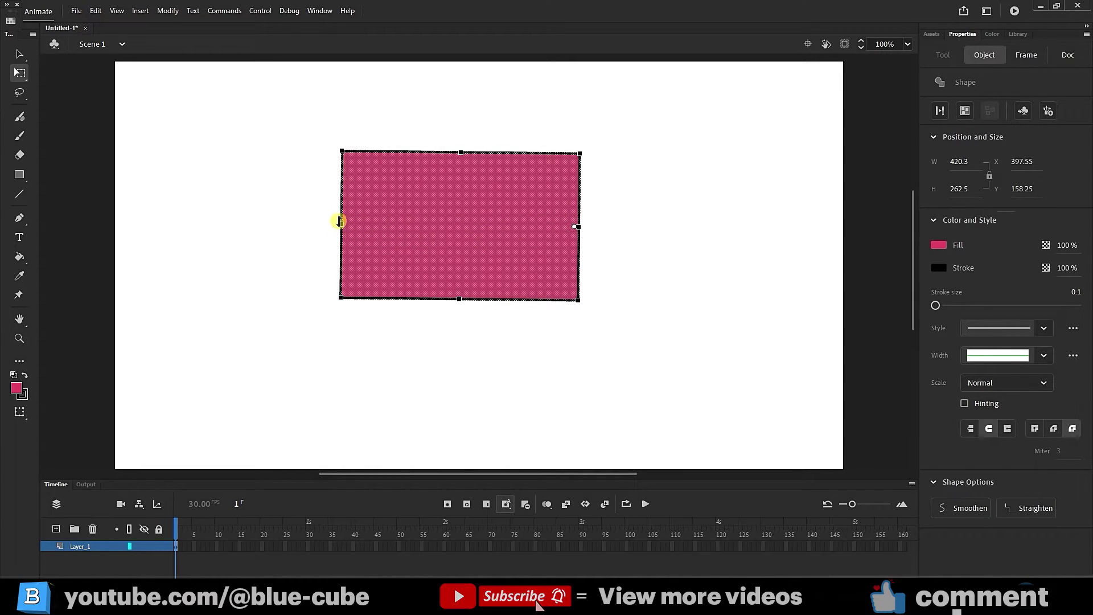
mouse_move(343, 223)
left_mouse_down()
mouse_move(515, 220)
mouse_move(256, 215)
mouse_move(528, 223)
mouse_move(224, 220)
mouse_move(370, 230)
mouse_move(328, 233)
left_mouse_up()
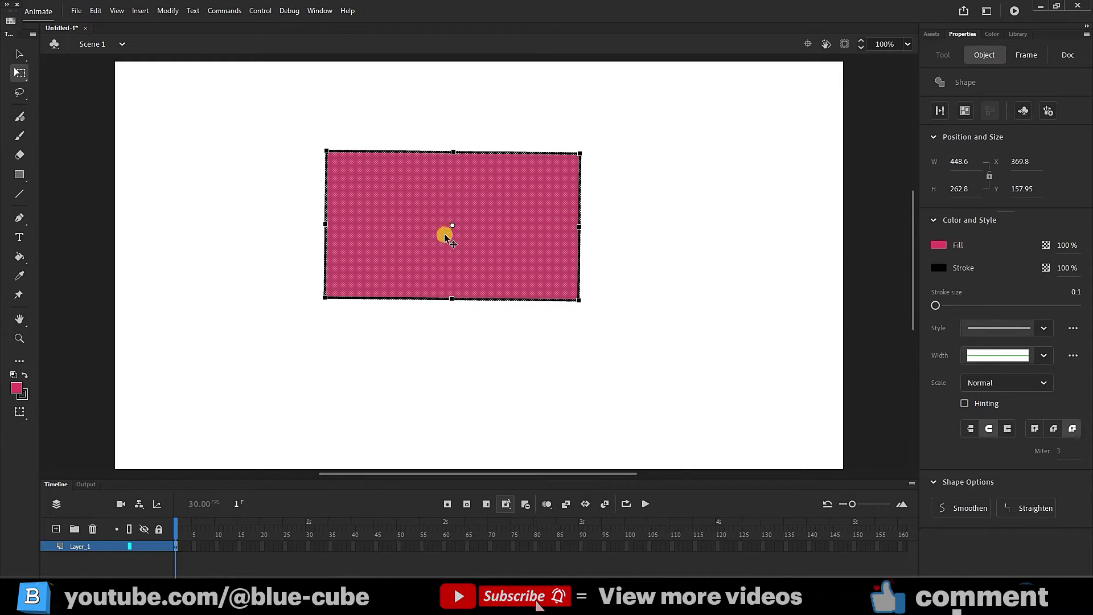
left_click_drag(623, 119, 249, 333)
Delete the old rectangle and draw a plain pink rectangle in the upper left
key("Delete")
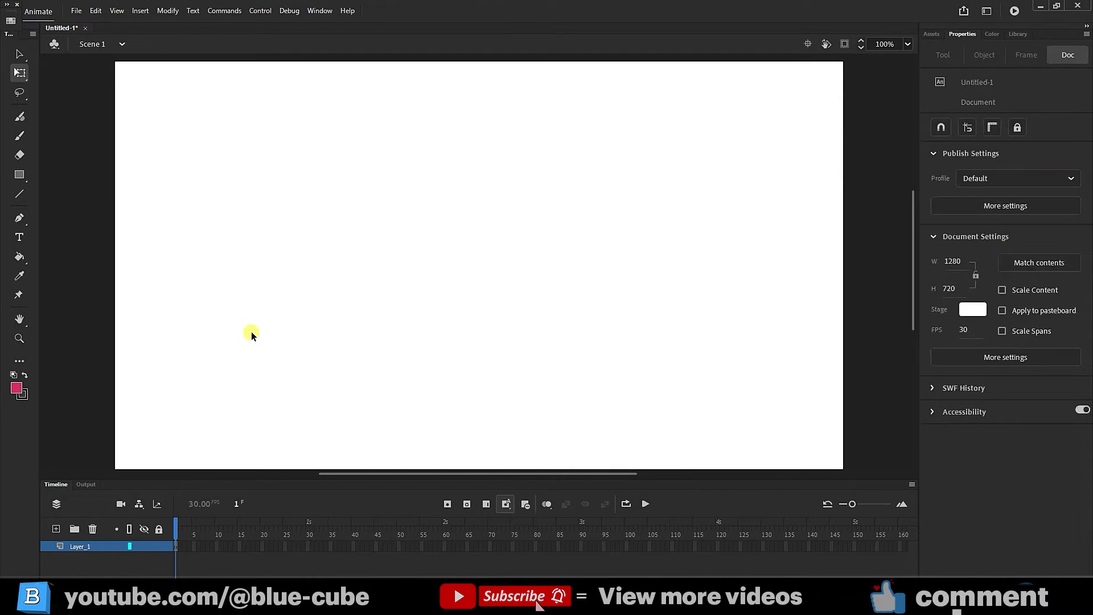
left_click(17, 174)
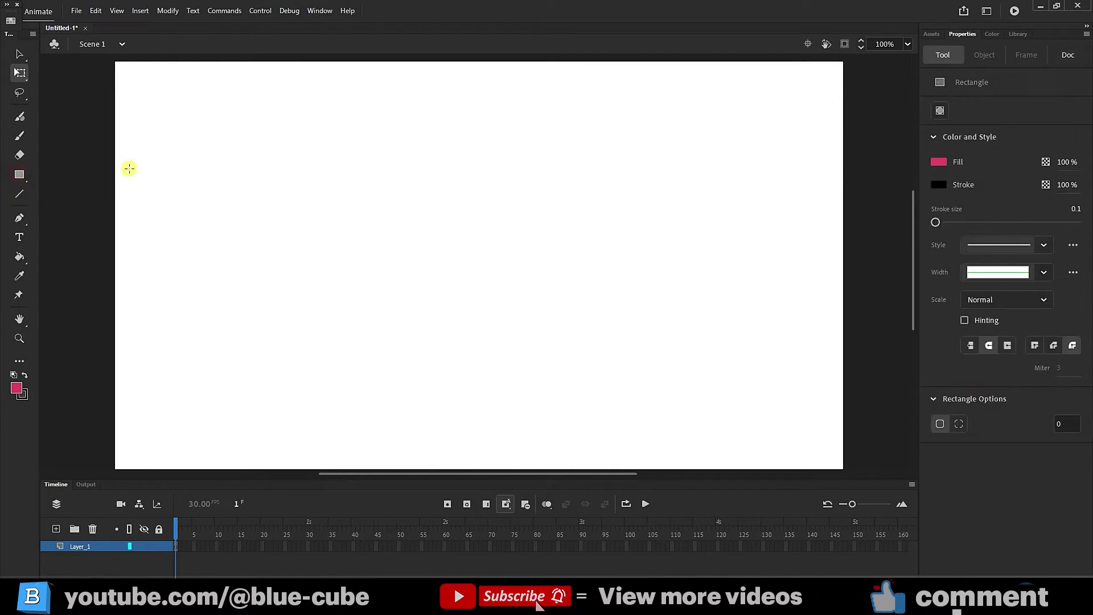
mouse_move(177, 108)
left_mouse_down()
mouse_move(282, 190)
mouse_move(419, 263)
left_mouse_up()
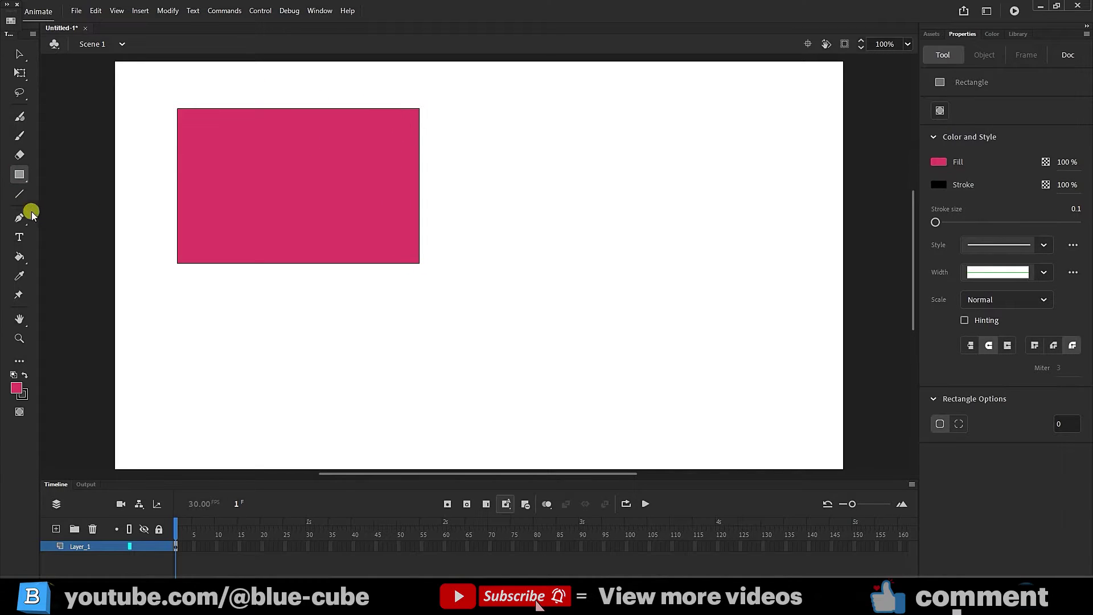
Draw a rectangle primitive below it, round its corners to 93.95, and select both rectangles
left_click(19, 175)
left_click(77, 191)
left_click_drag(180, 284, 415, 426)
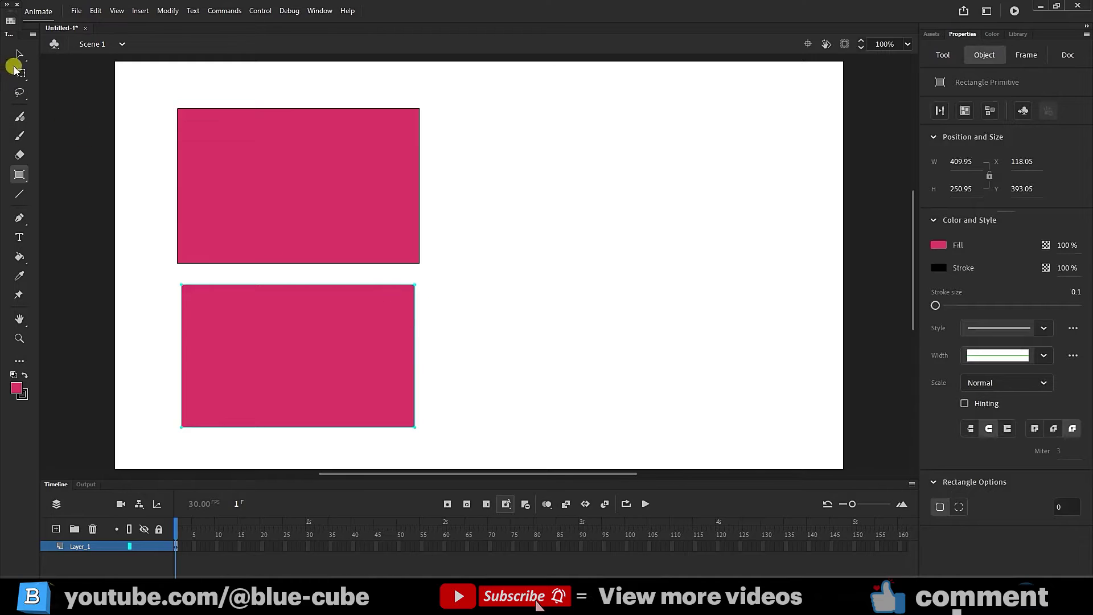
left_click(20, 55)
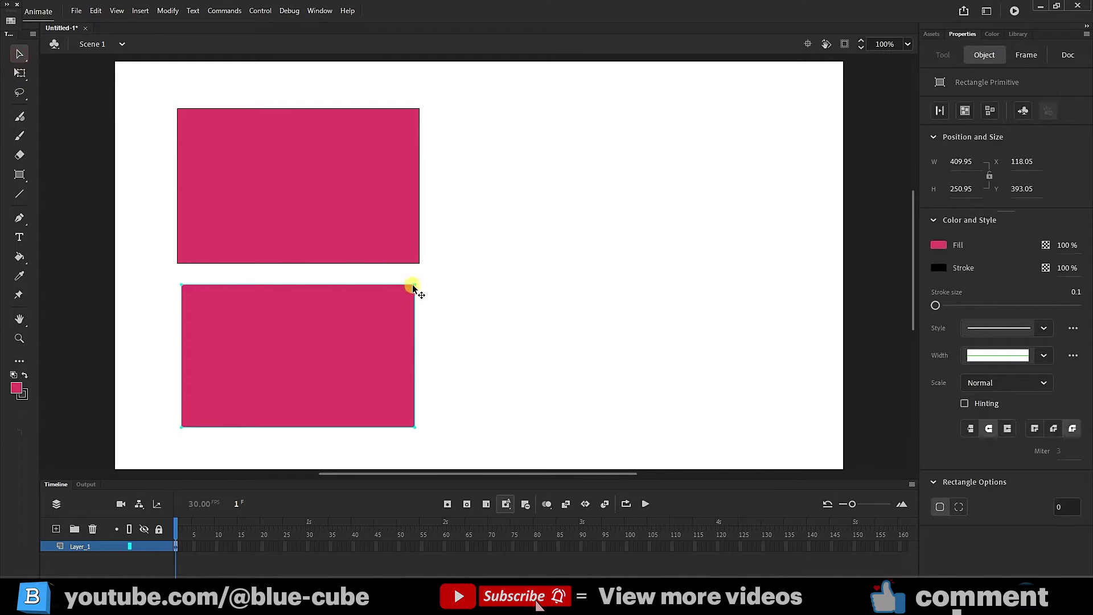
left_click_drag(414, 285, 382, 311)
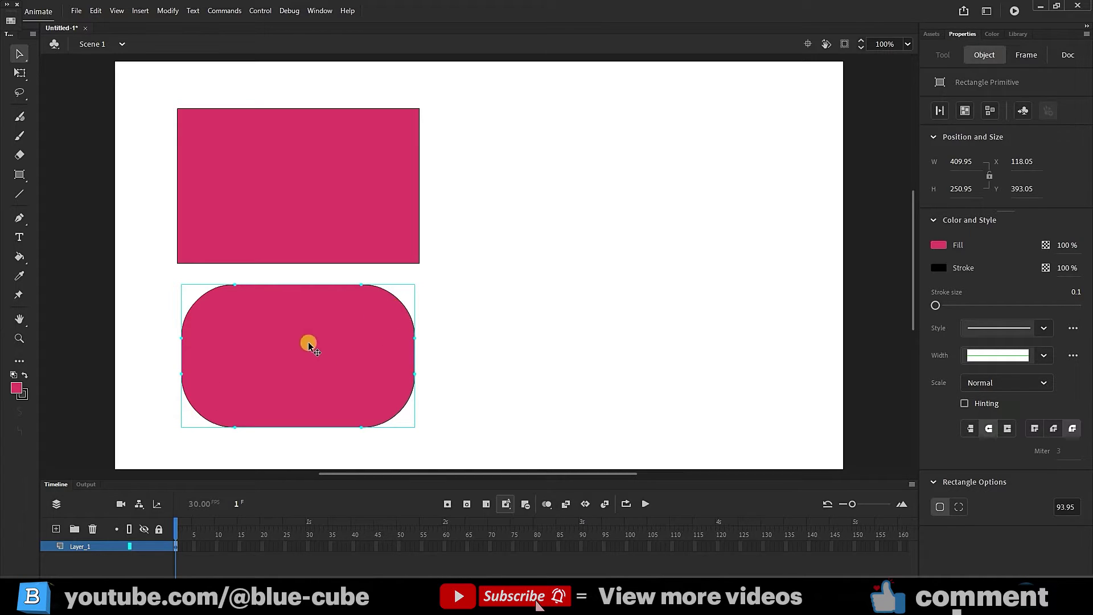
mouse_move(483, 70)
left_mouse_down()
mouse_move(234, 343)
mouse_move(148, 444)
mouse_move(152, 458)
left_mouse_up()
Clear the stage and set the plain Rectangle tool's corner radius to 50
key("Delete")
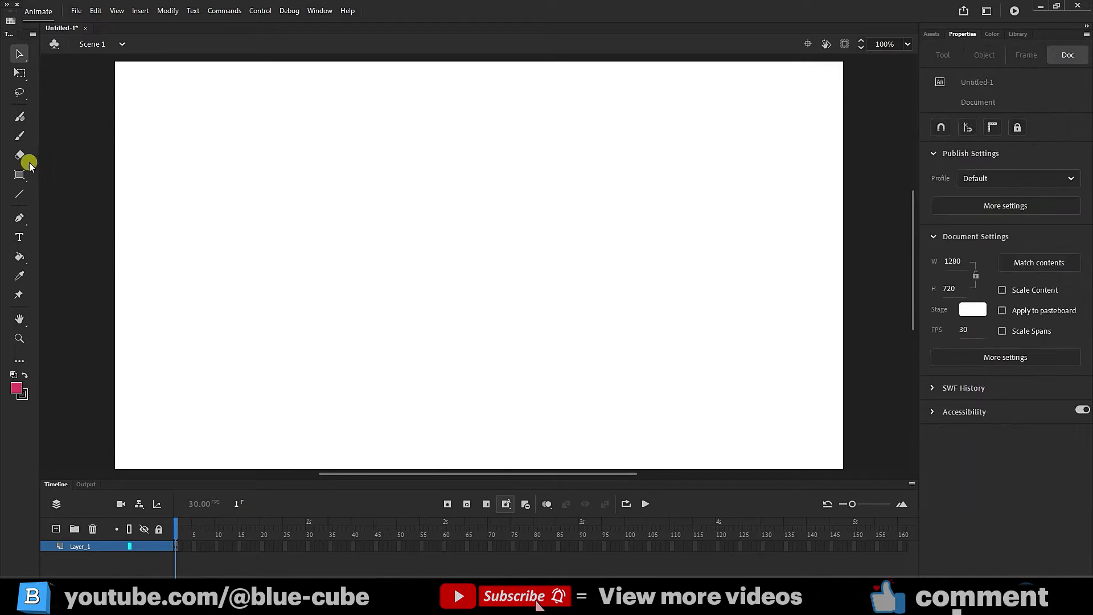
left_click(22, 175)
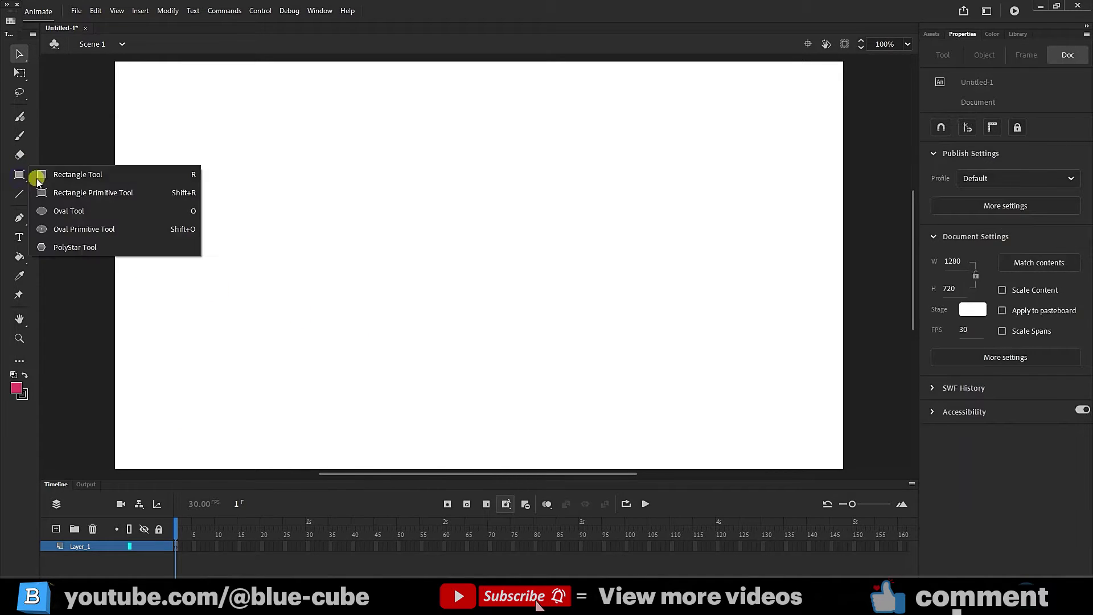
left_click(86, 174)
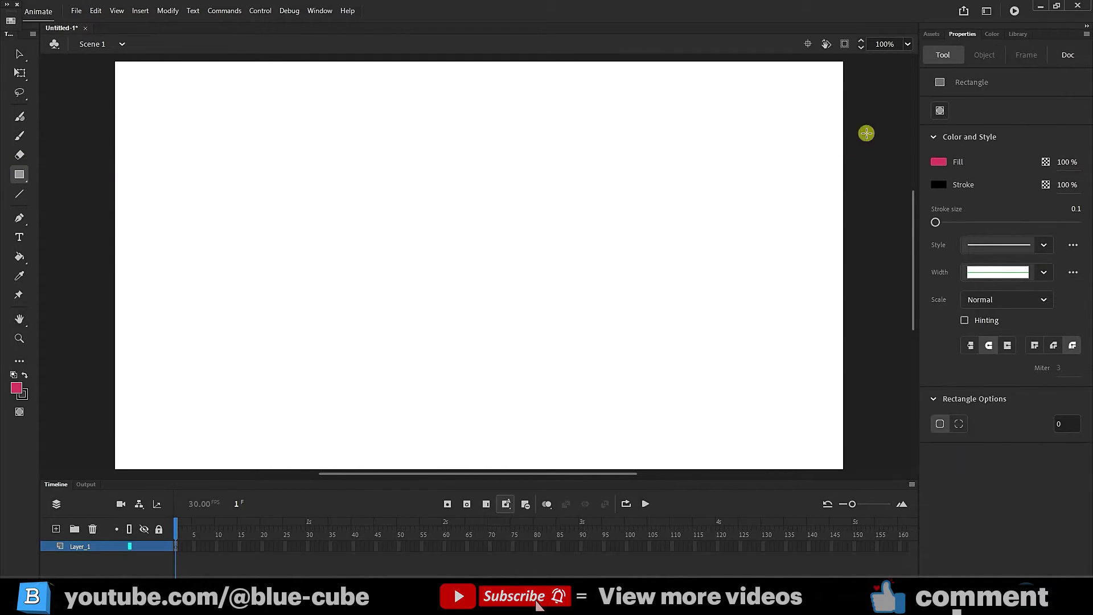
left_click(940, 59)
left_click(1064, 423)
type("50")
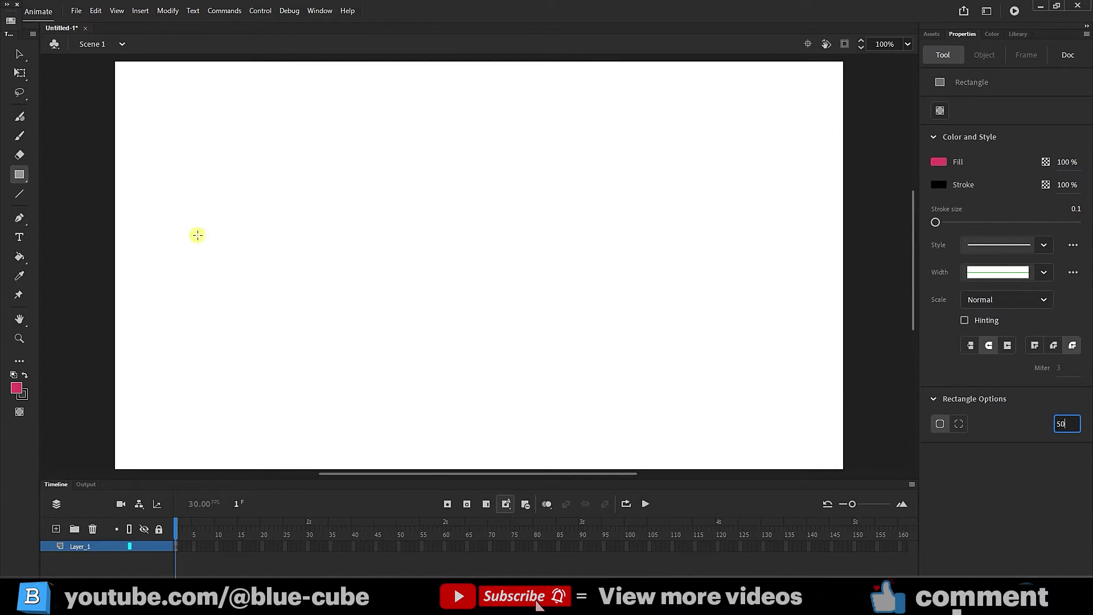
Draw three rectangles at radius 50 across the top, then a less-rounded one at radius 20
left_click_drag(191, 135, 354, 247)
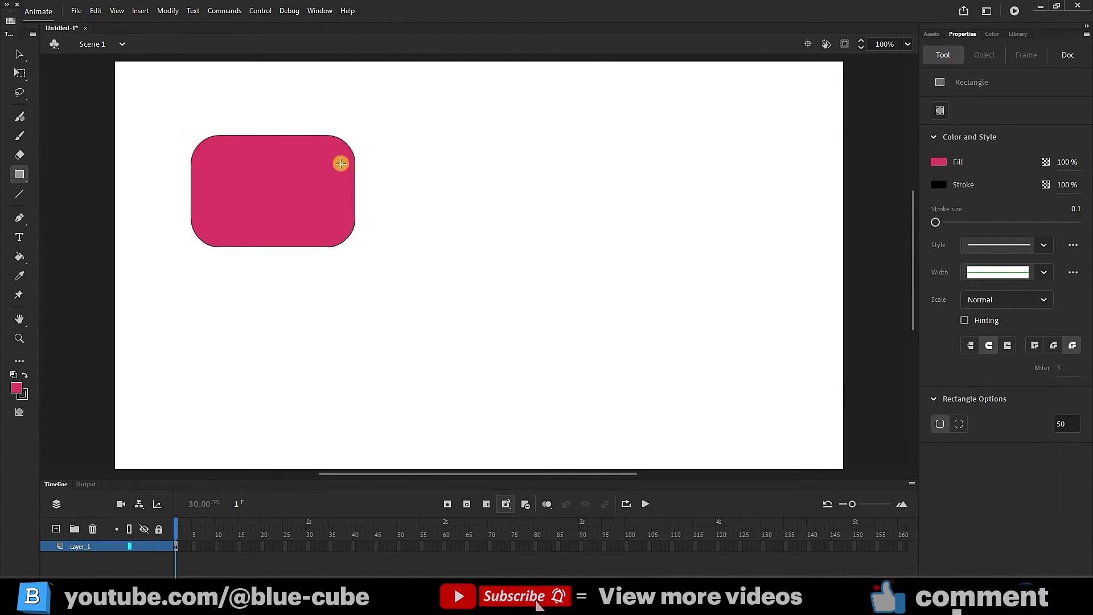
left_click_drag(403, 95, 541, 210)
left_click_drag(589, 107, 750, 178)
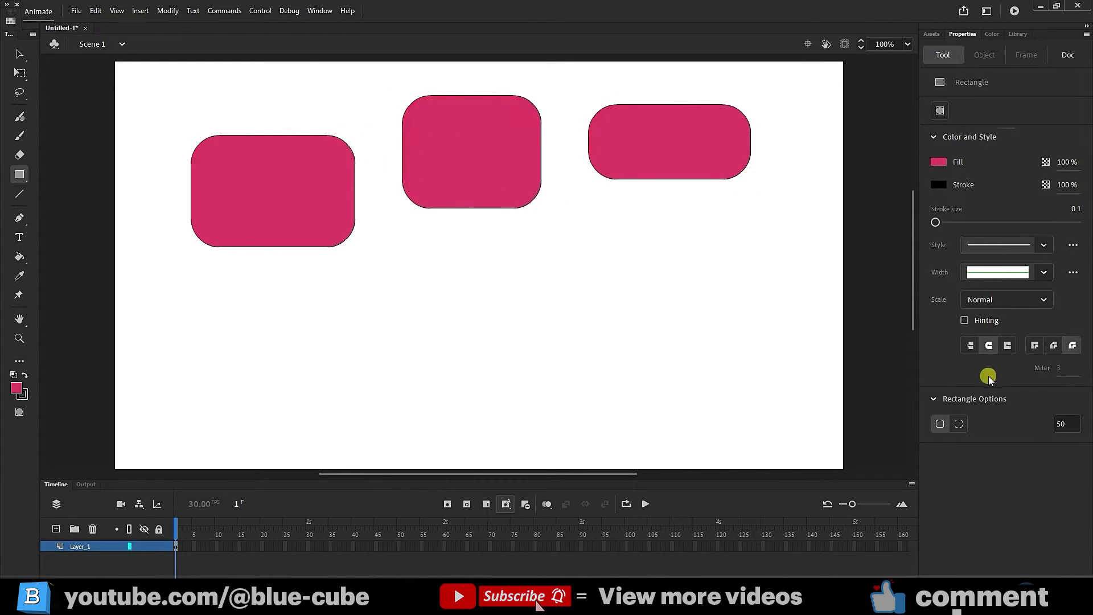
left_click(1064, 423)
key("Return")
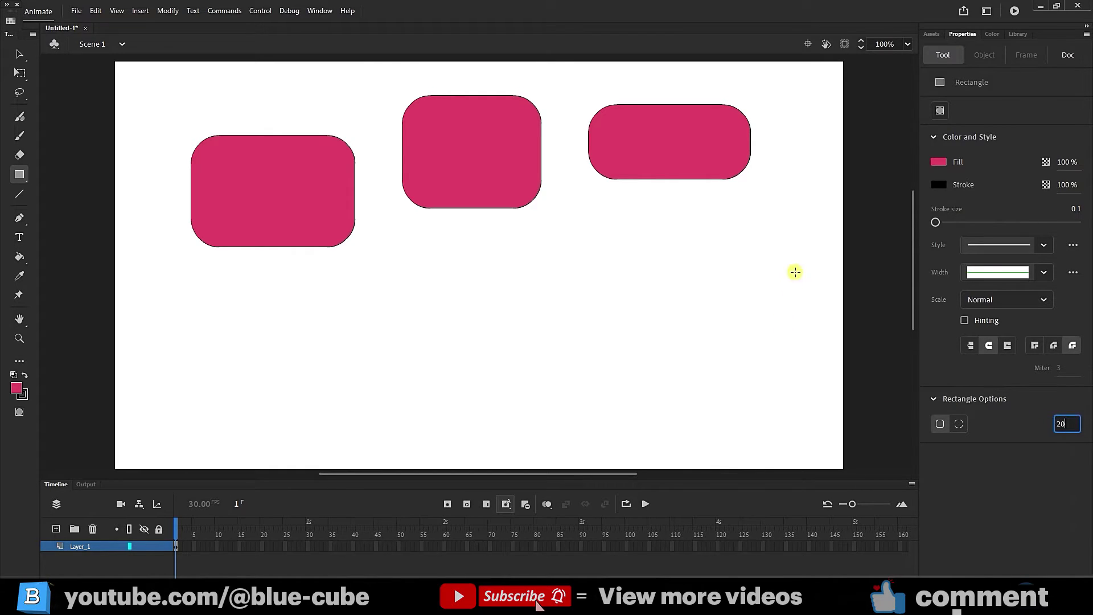
left_click_drag(804, 224, 652, 324)
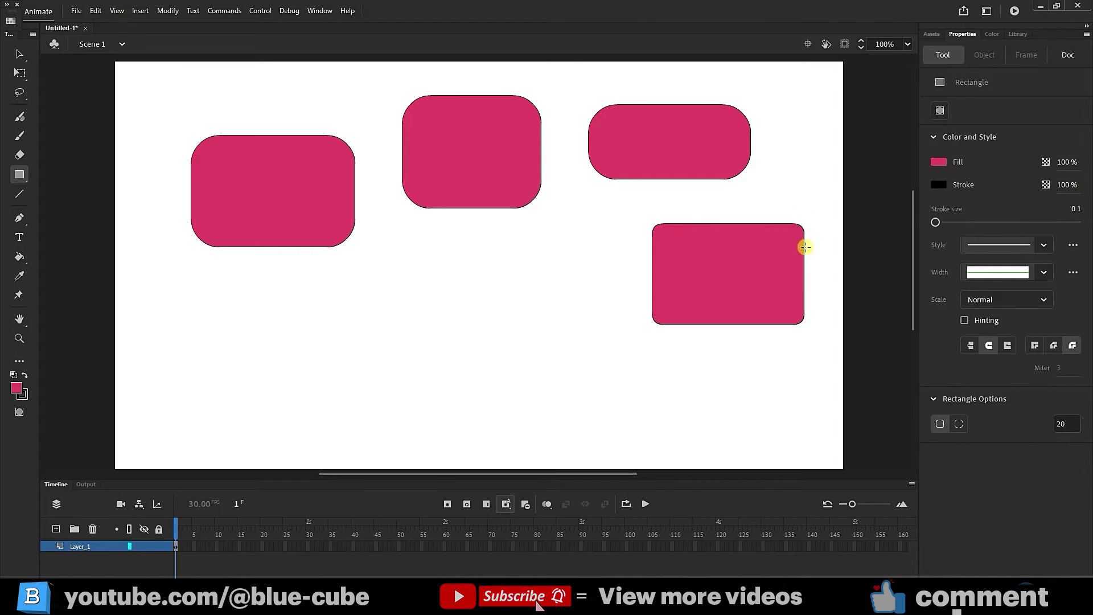
Set individual corner radii to 0, 50, 50, 0 and draw a rectangle in the lower left
left_click(958, 423)
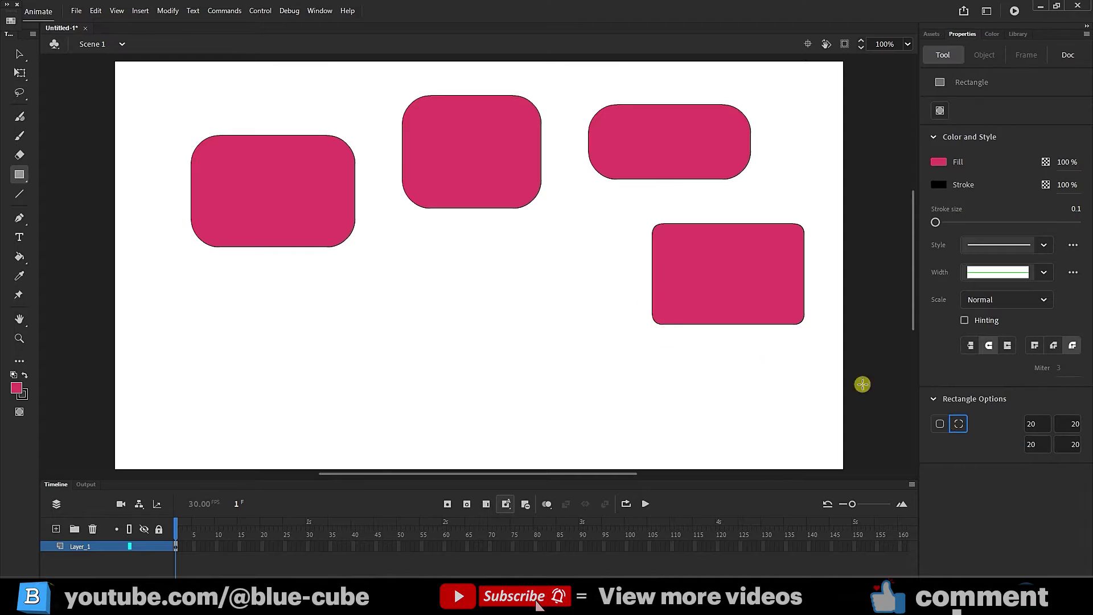
left_click(1035, 424)
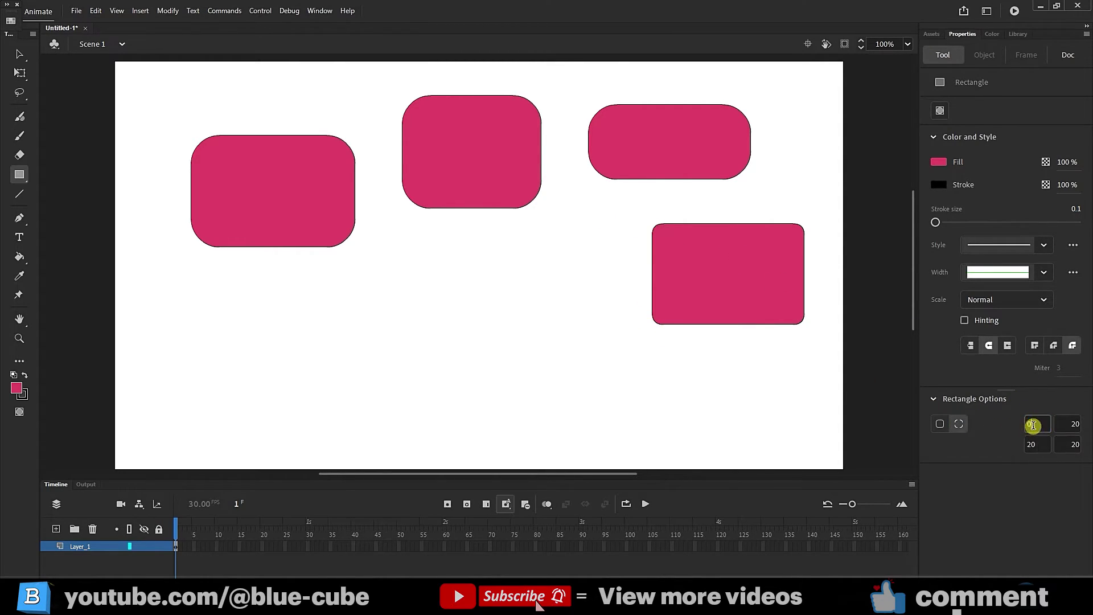
type("0")
left_click(1062, 424)
type("50")
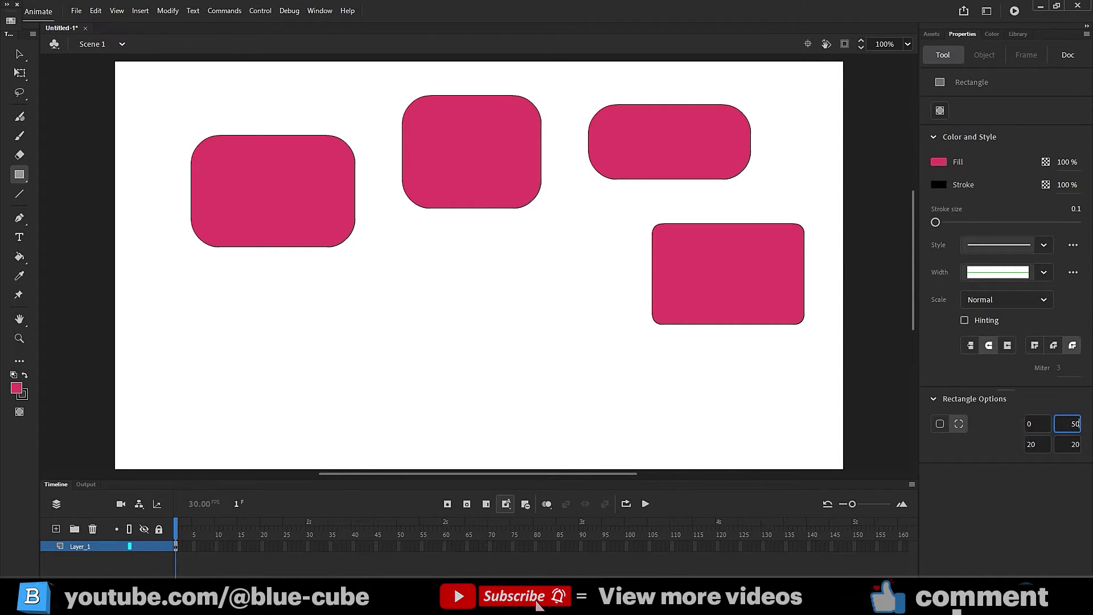
left_click(1039, 444)
type("50")
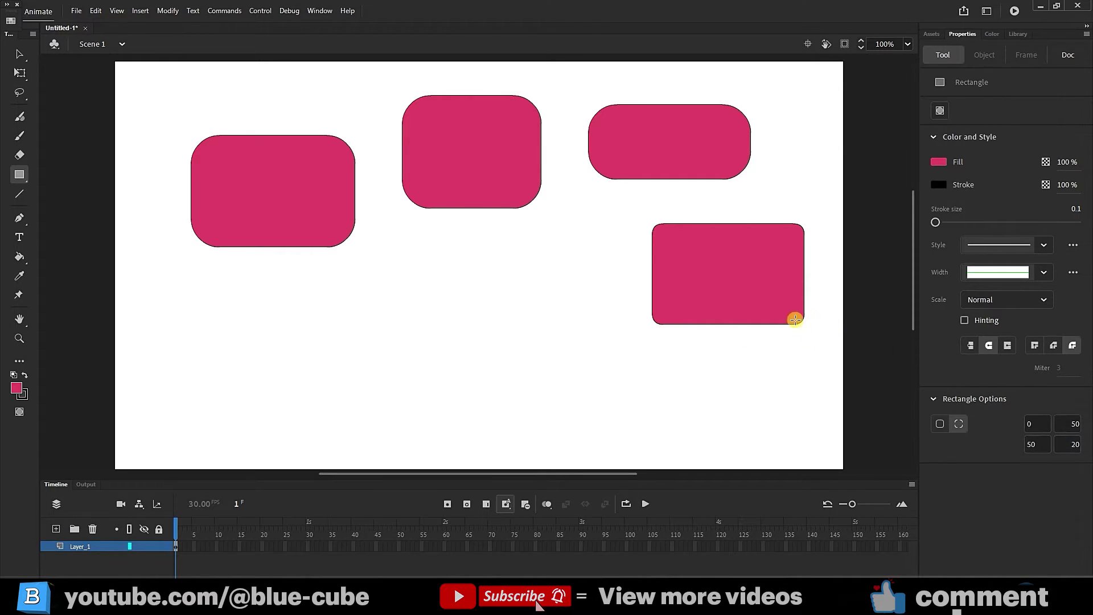
left_click(1070, 444)
left_click(1044, 464)
mouse_move(259, 266)
left_mouse_down()
mouse_move(442, 385)
mouse_move(505, 405)
left_mouse_up()
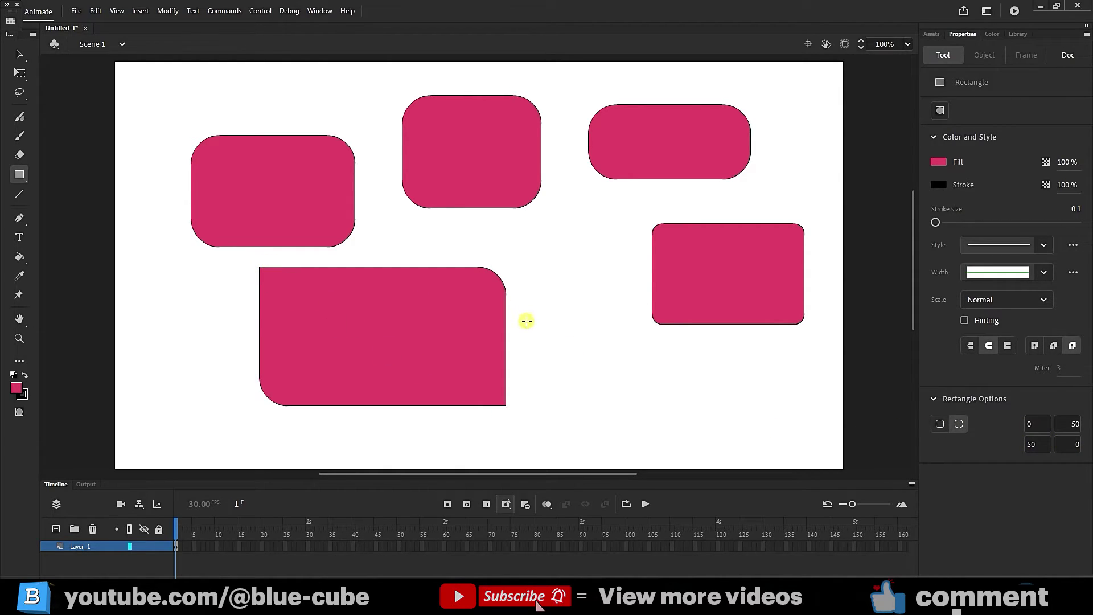
Delete all five rectangles, draw a new 383 by 258.95 rectangle, and move it top-left
key("ctrl+a")
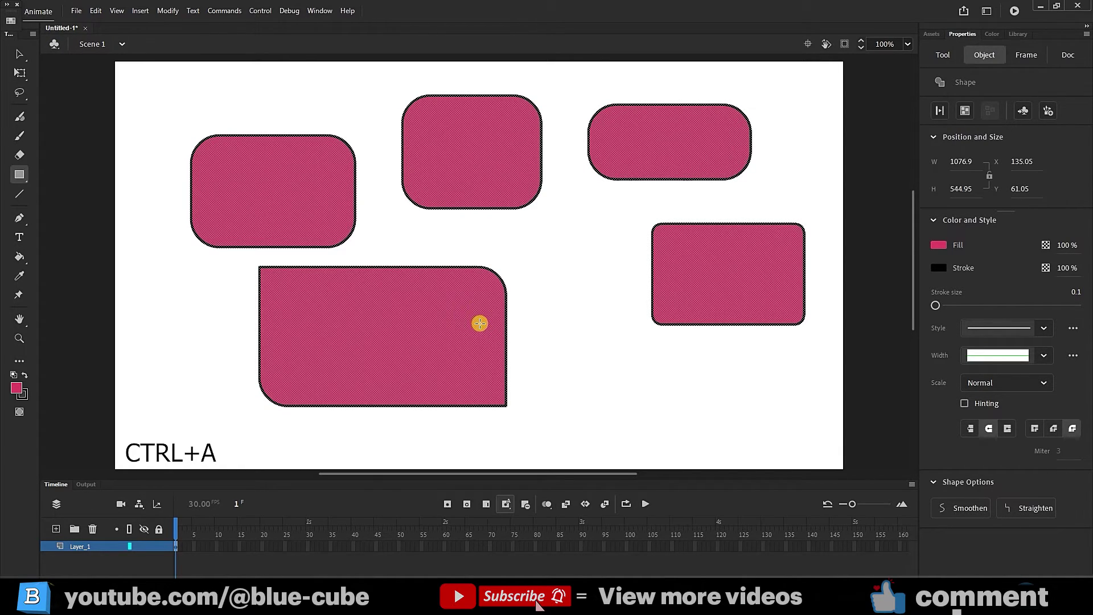
key("Delete")
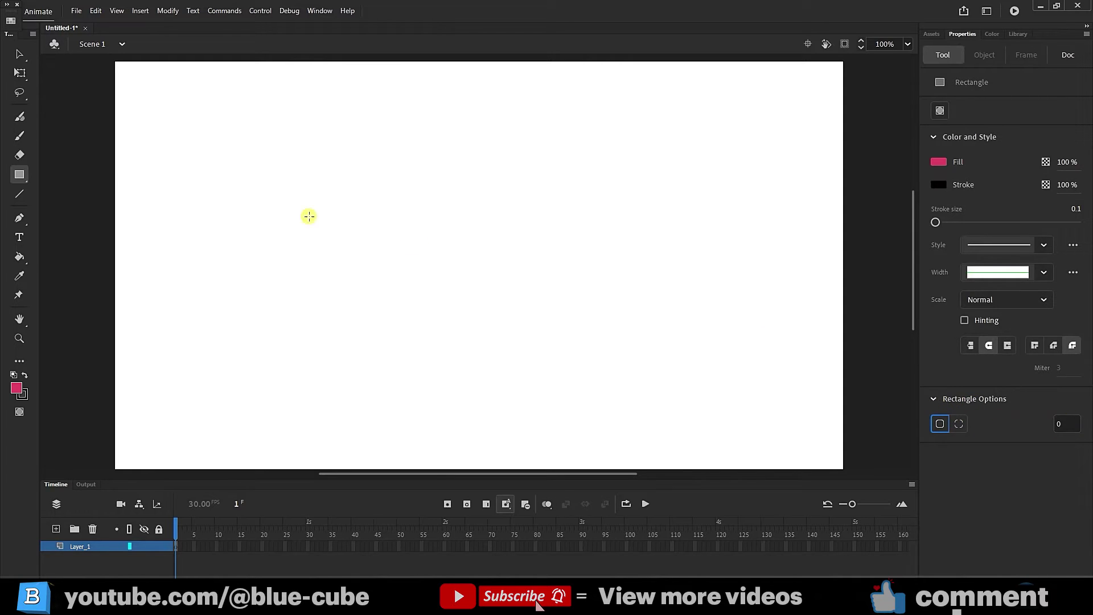
left_click_drag(321, 202, 539, 350)
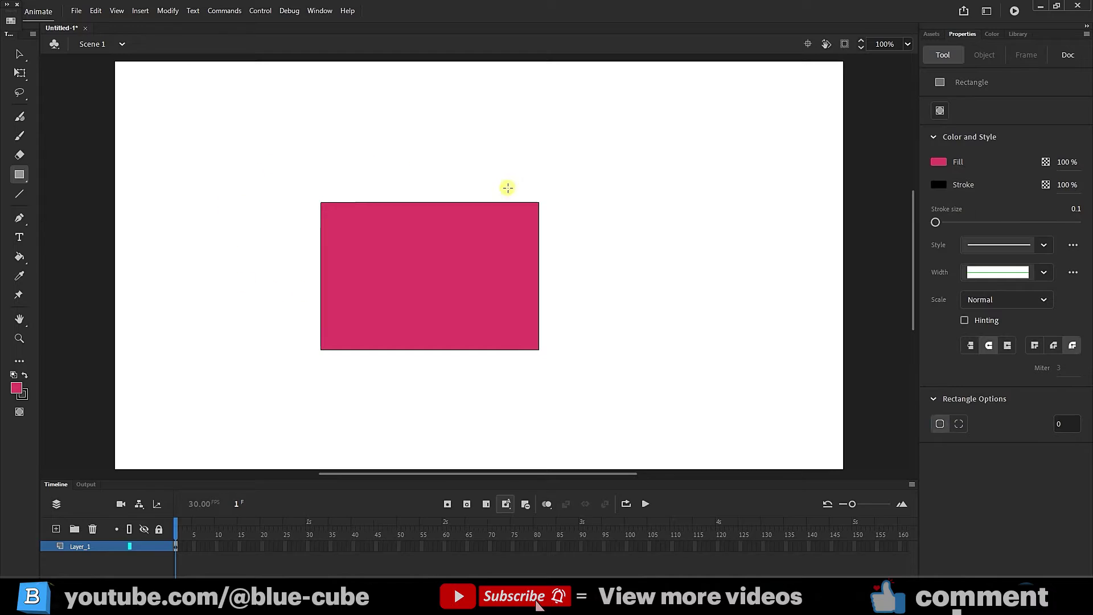
left_click(17, 73)
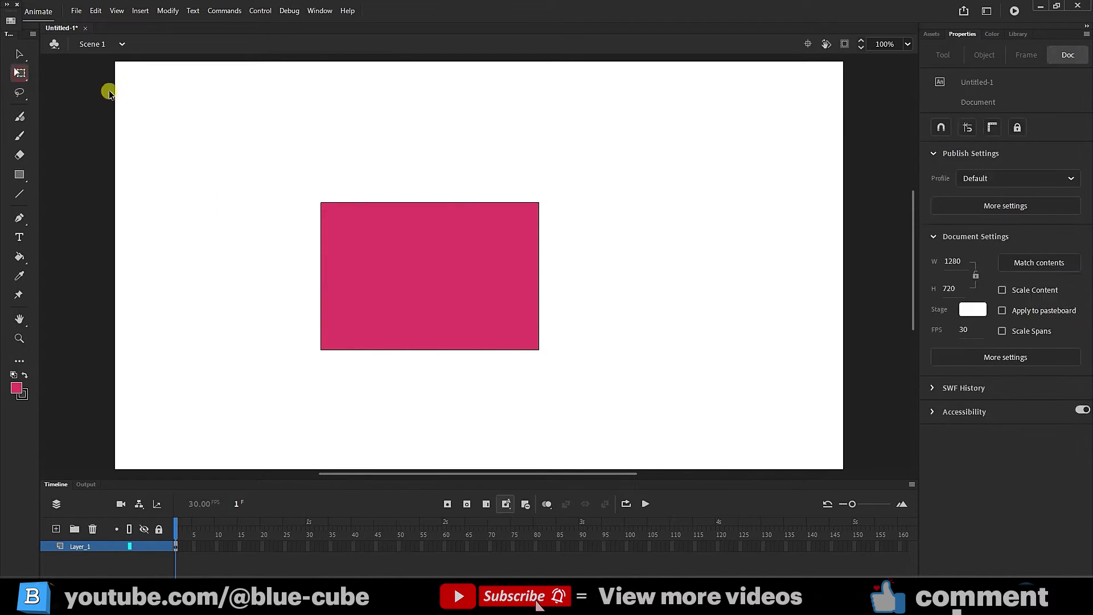
left_click_drag(604, 155, 279, 407)
left_click_drag(470, 310, 285, 190)
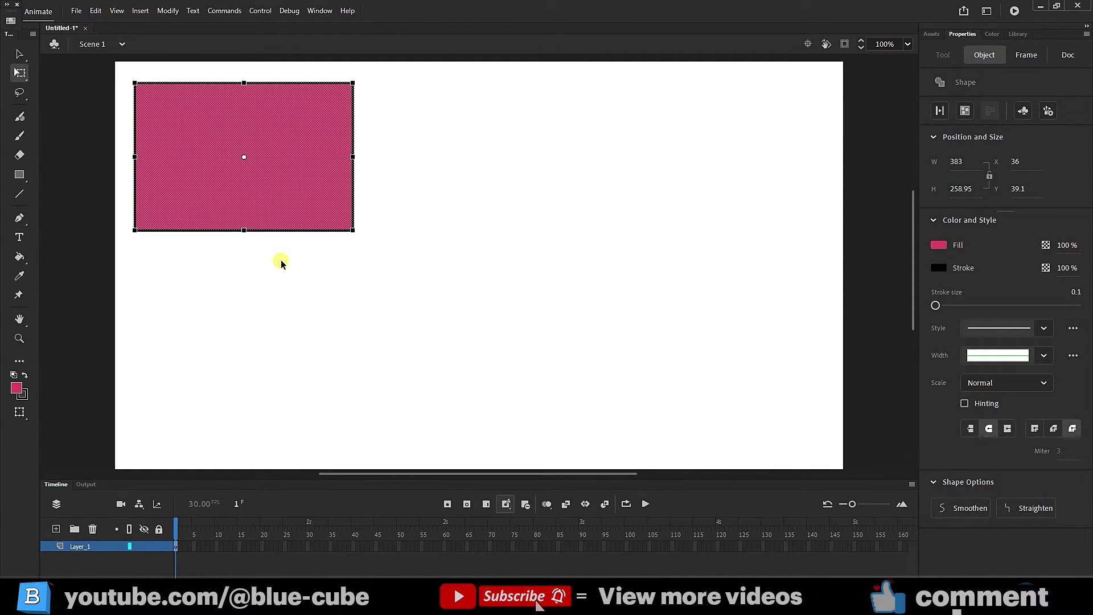
Copy the rectangle and paste a copy in the stage centre at X 449, Y 230.55
left_click(95, 11)
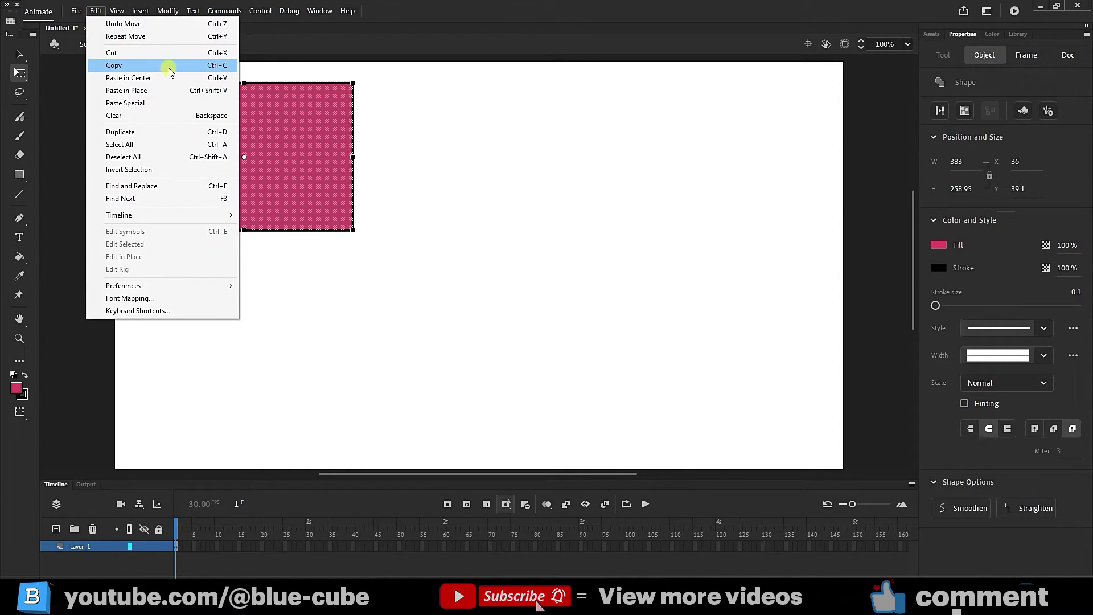
left_click(222, 68)
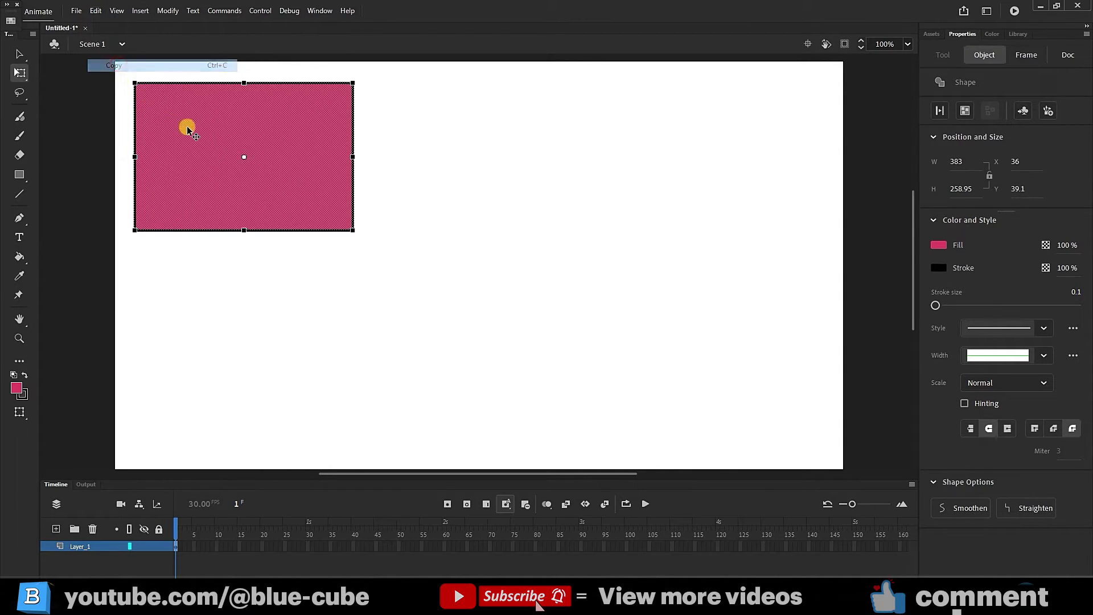
left_click(96, 13)
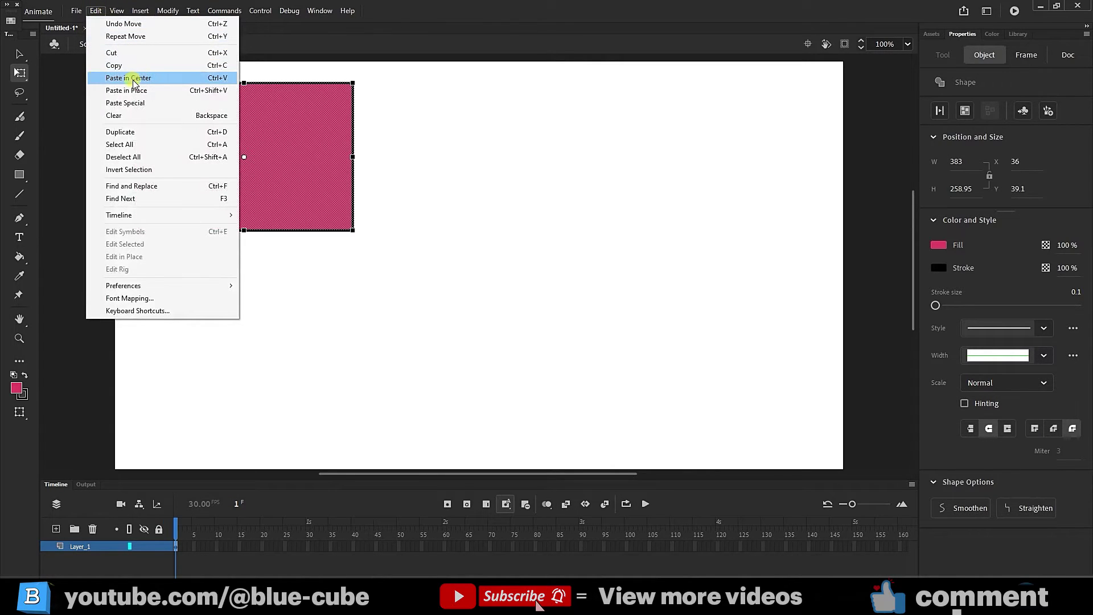
left_click(140, 78)
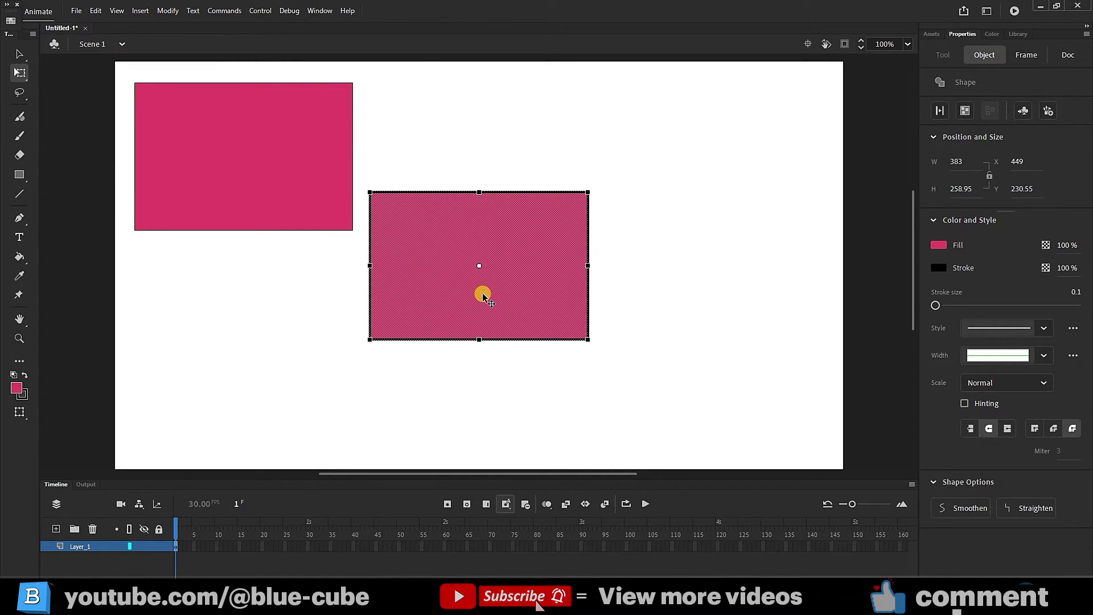
Paste a copy in place over the original and move it to the lower left at X 30, Y 381.05
left_click(95, 11)
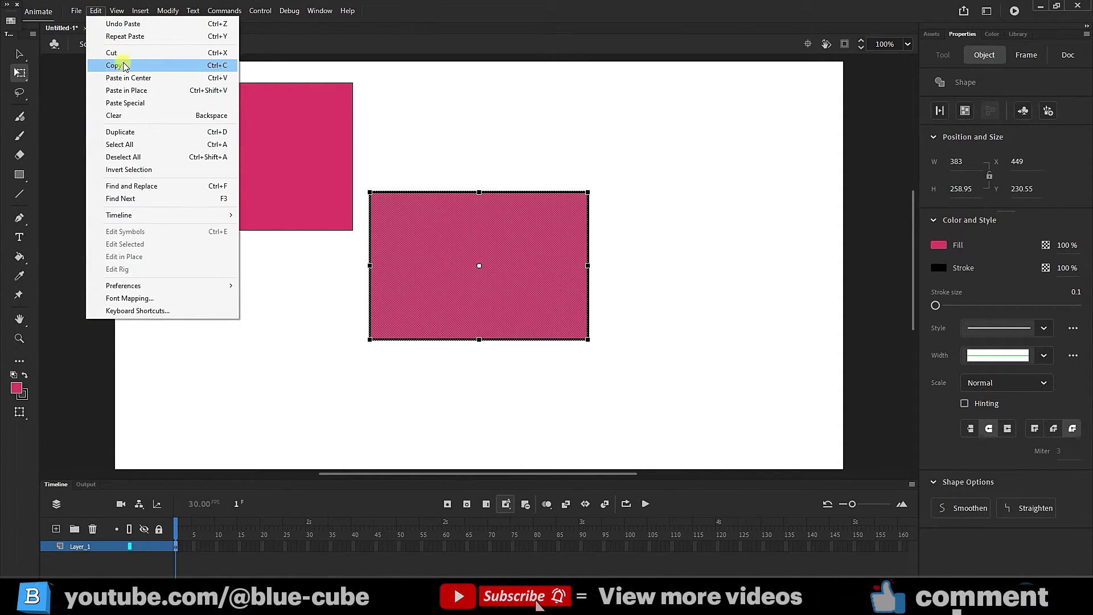
left_click(146, 92)
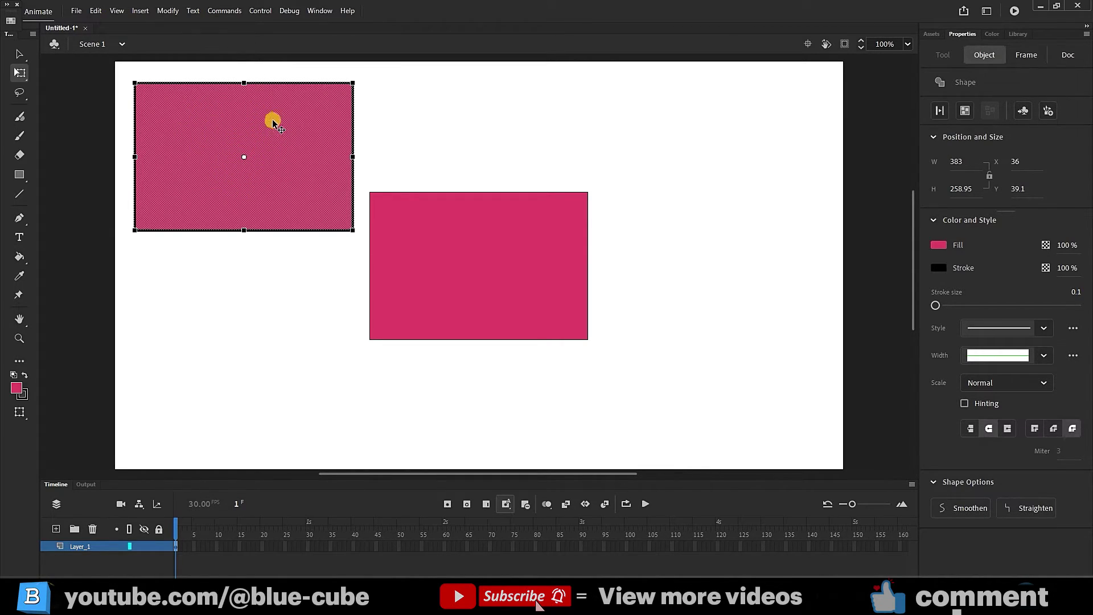
left_click_drag(274, 127, 270, 314)
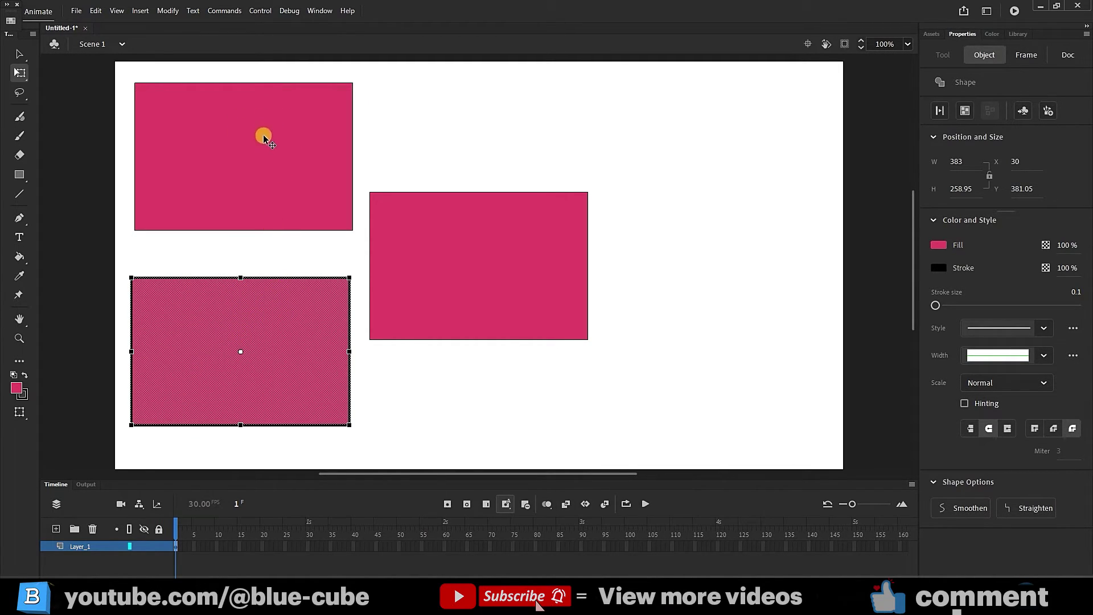
left_click(95, 11)
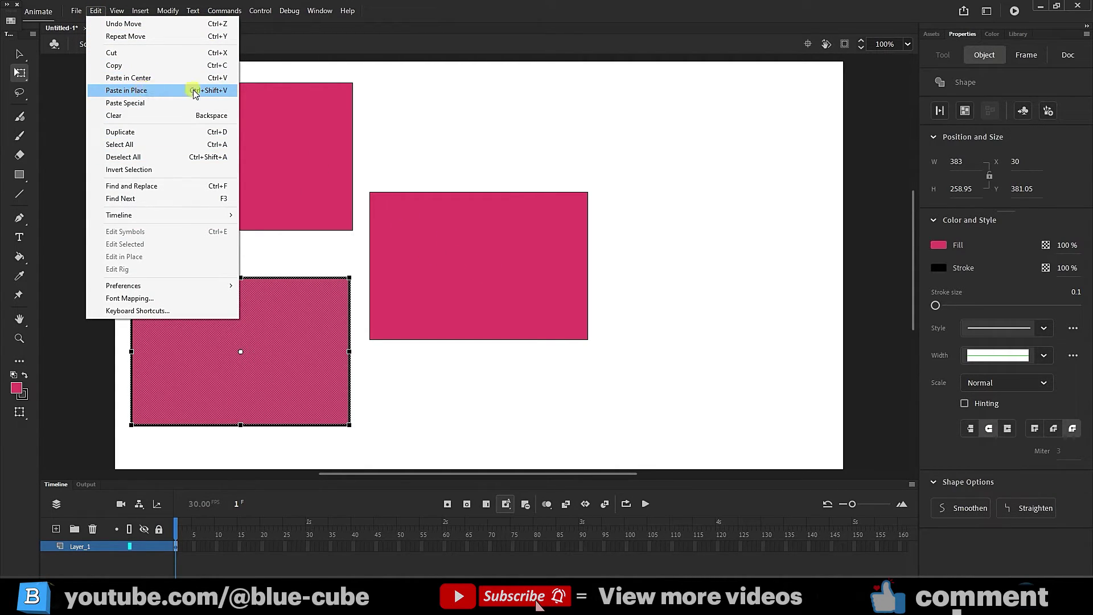
Paste Special the rectangle as a Flash Drawing and move it to the top right at X 874, Y 34.55
left_click(136, 108)
left_click_drag(545, 244, 475, 231)
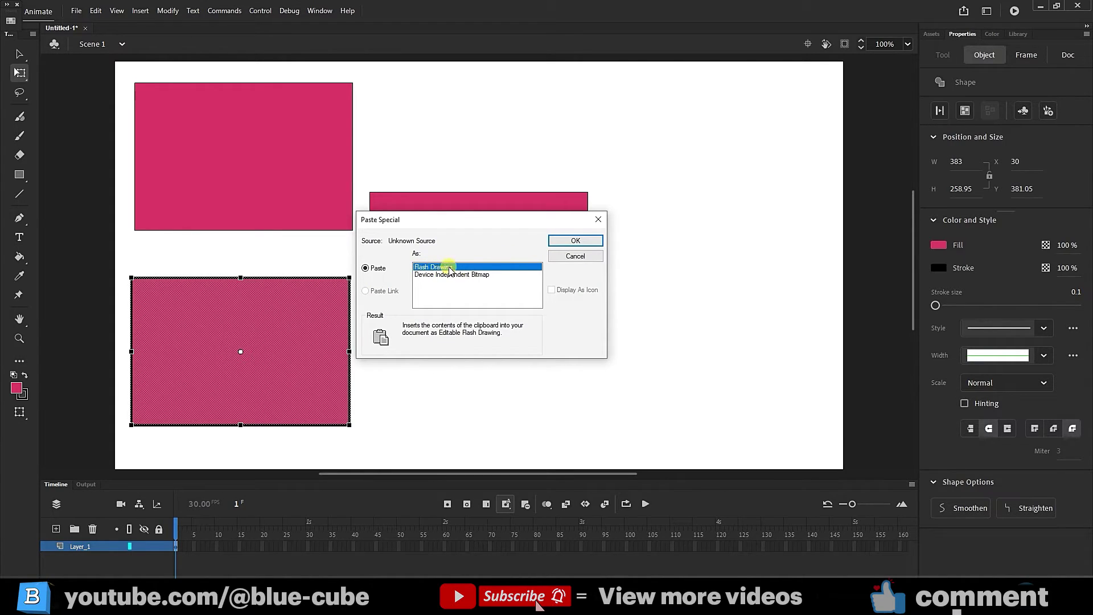
left_click(571, 241)
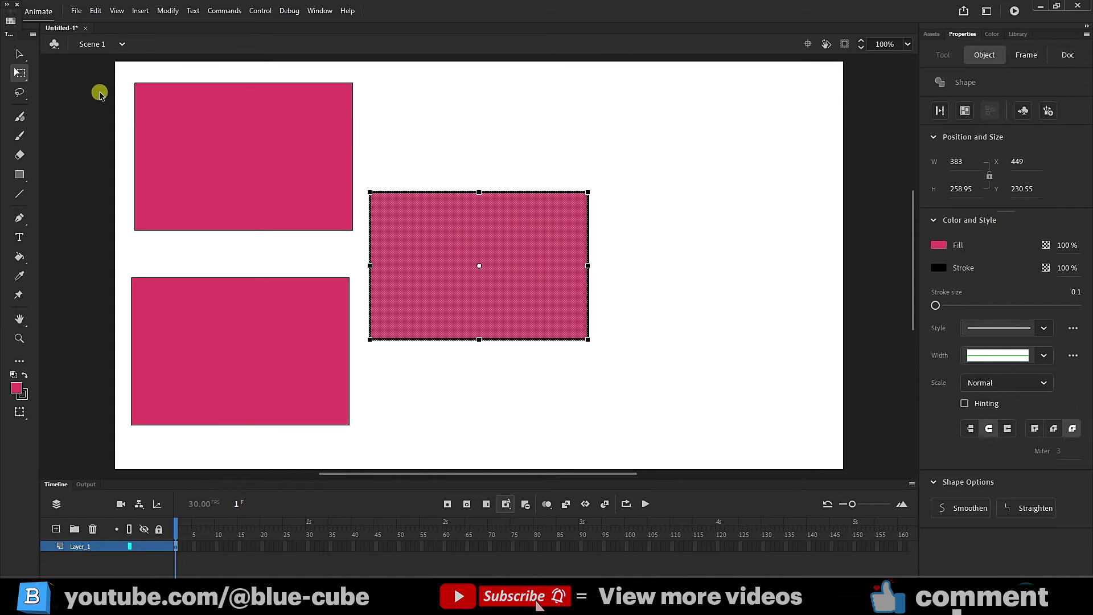
left_click(18, 53)
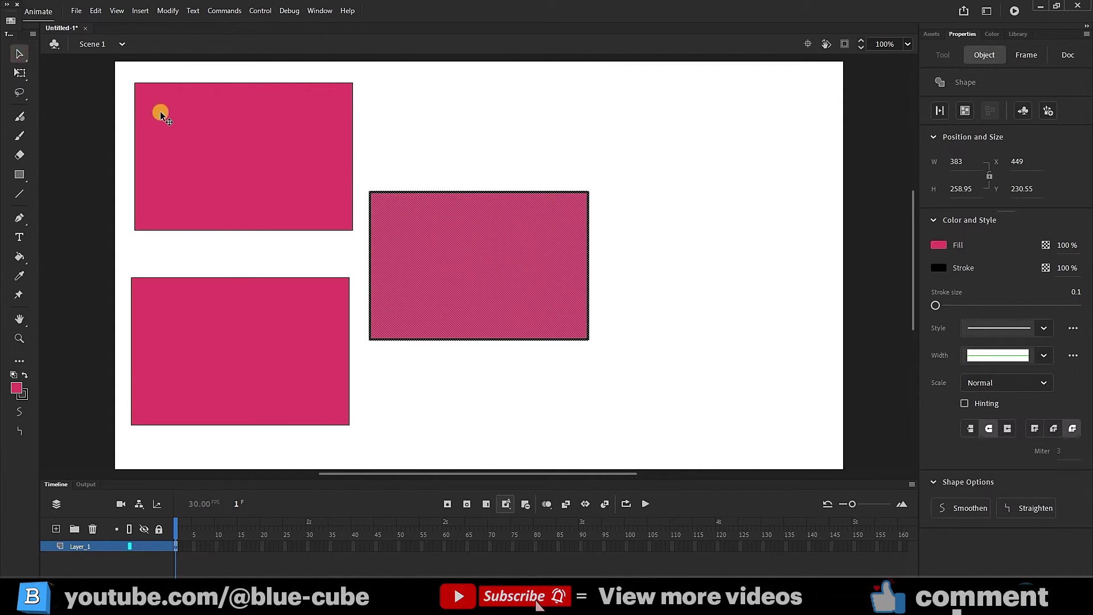
left_click(22, 72)
left_click_drag(493, 241, 725, 131)
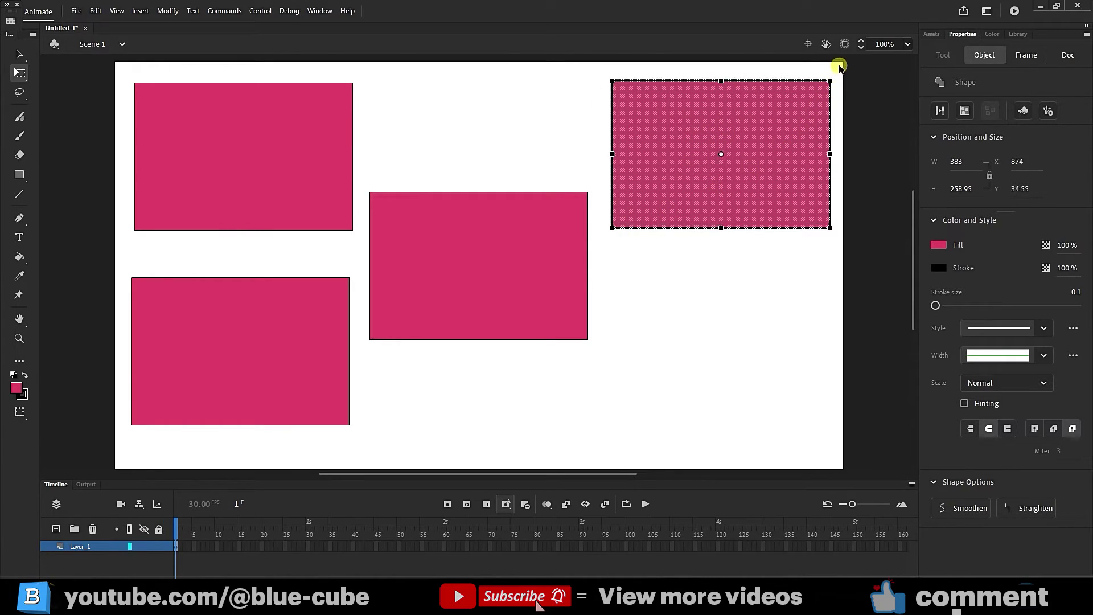
Select and copy all four rectangles, then choose Device Independent Bitmap in Paste Special
left_click_drag(840, 64, 127, 454)
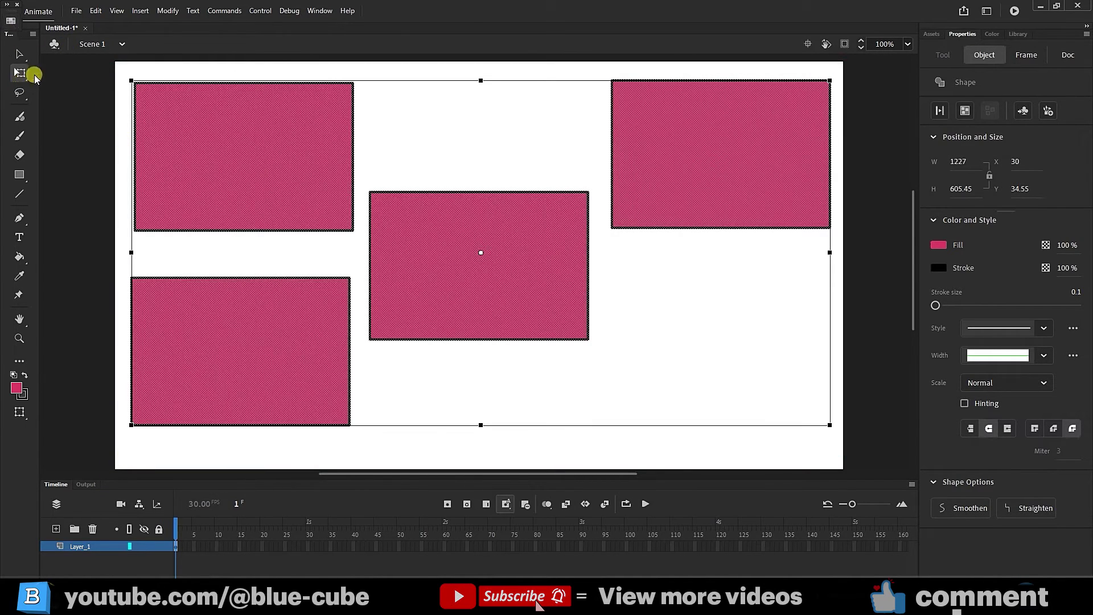
left_click(95, 10)
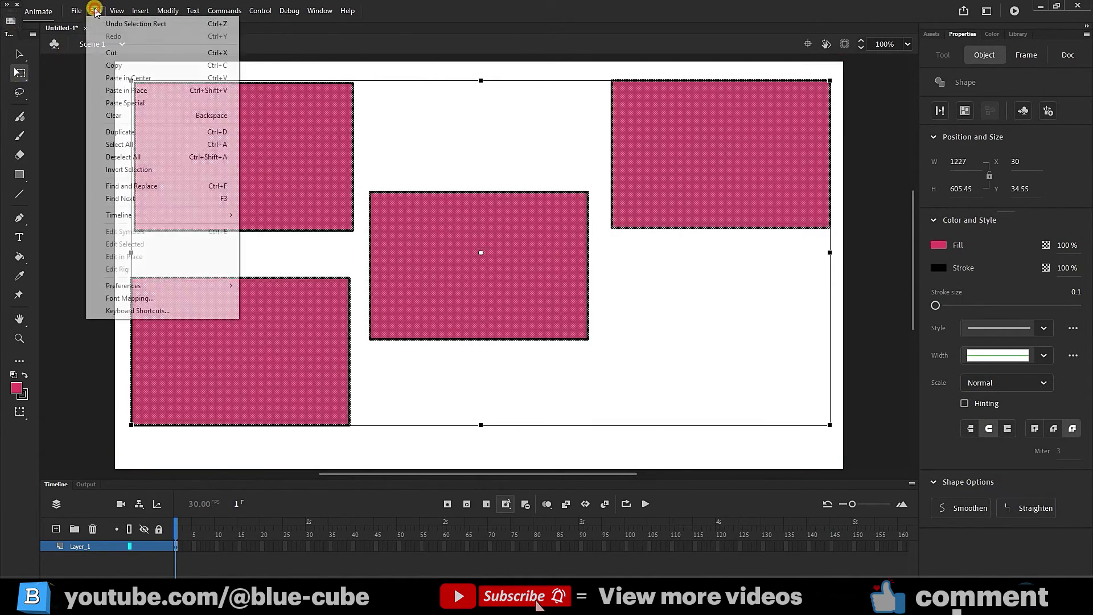
left_click(114, 65)
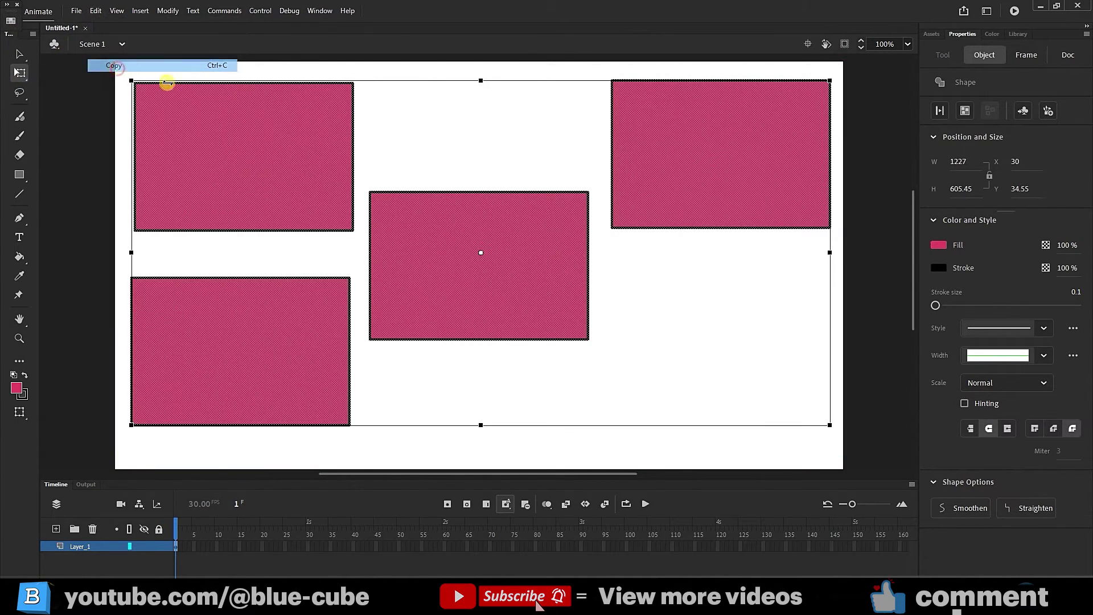
left_click(95, 10)
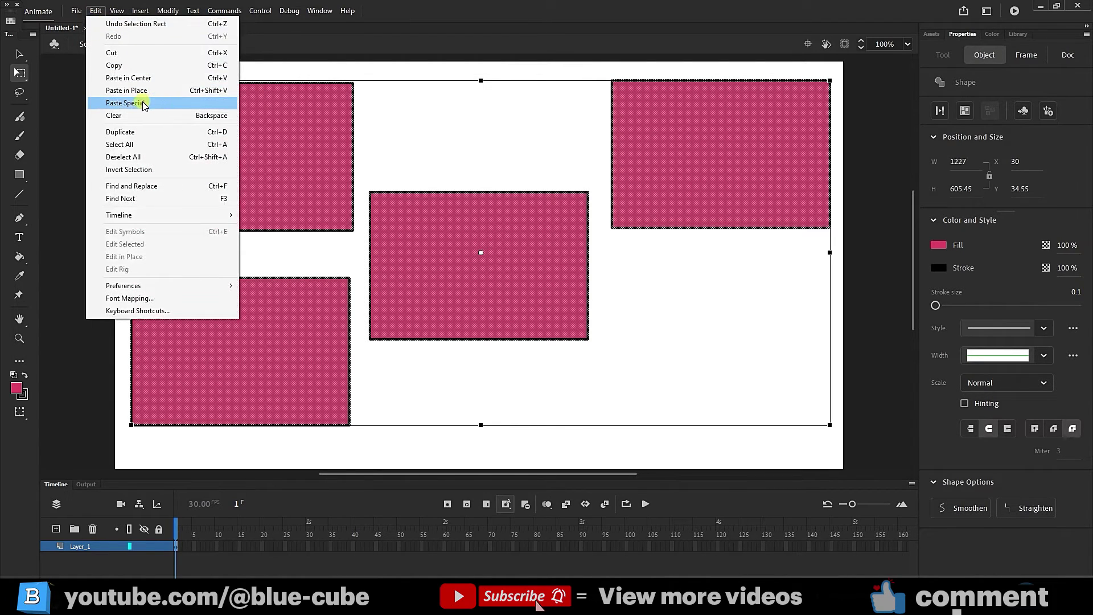
left_click(138, 104)
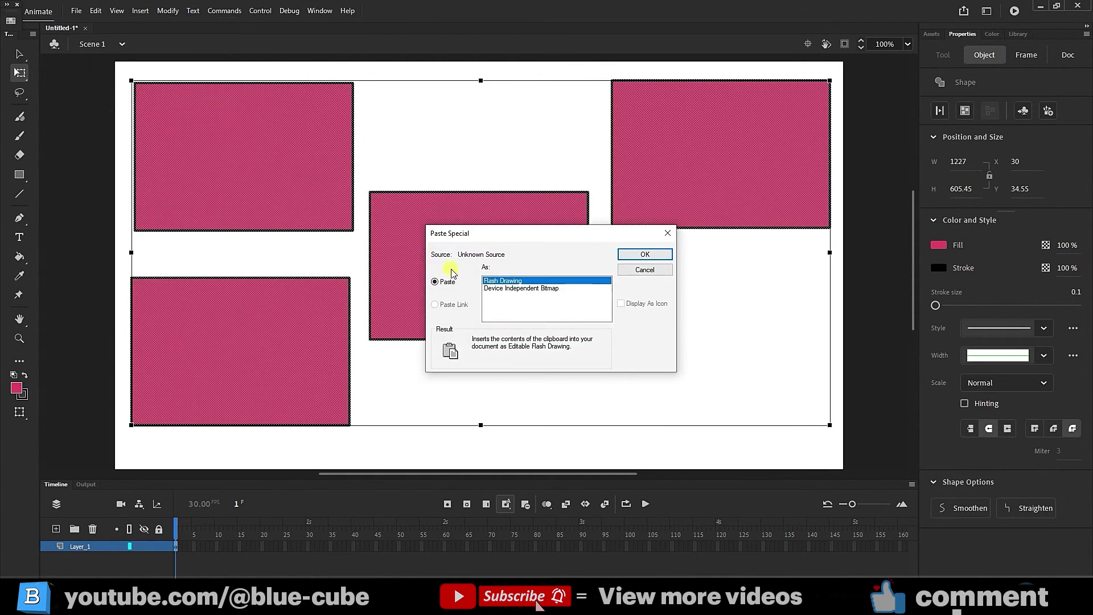
left_click(511, 288)
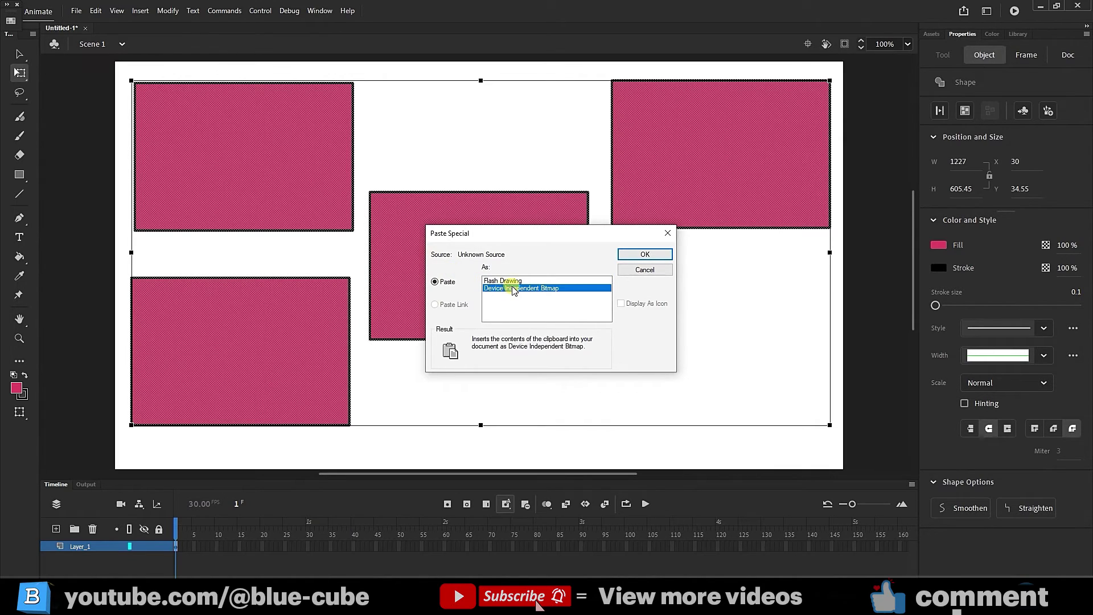
Paste the rectangles as a bitmap, then scale and move it over the lower-middle rectangle
left_click(634, 257)
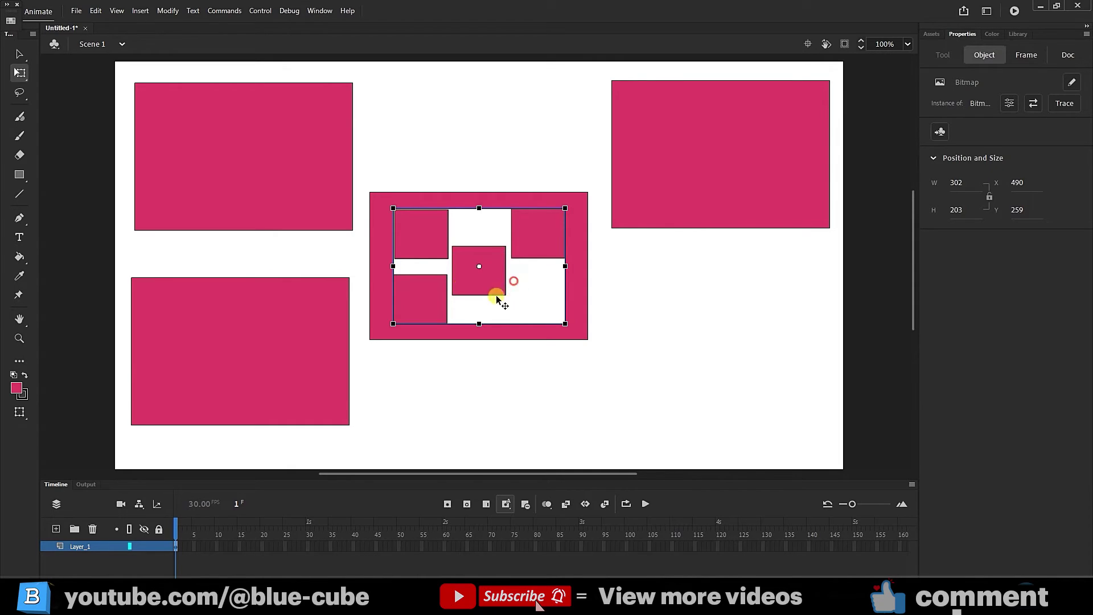
left_click_drag(495, 295, 522, 290)
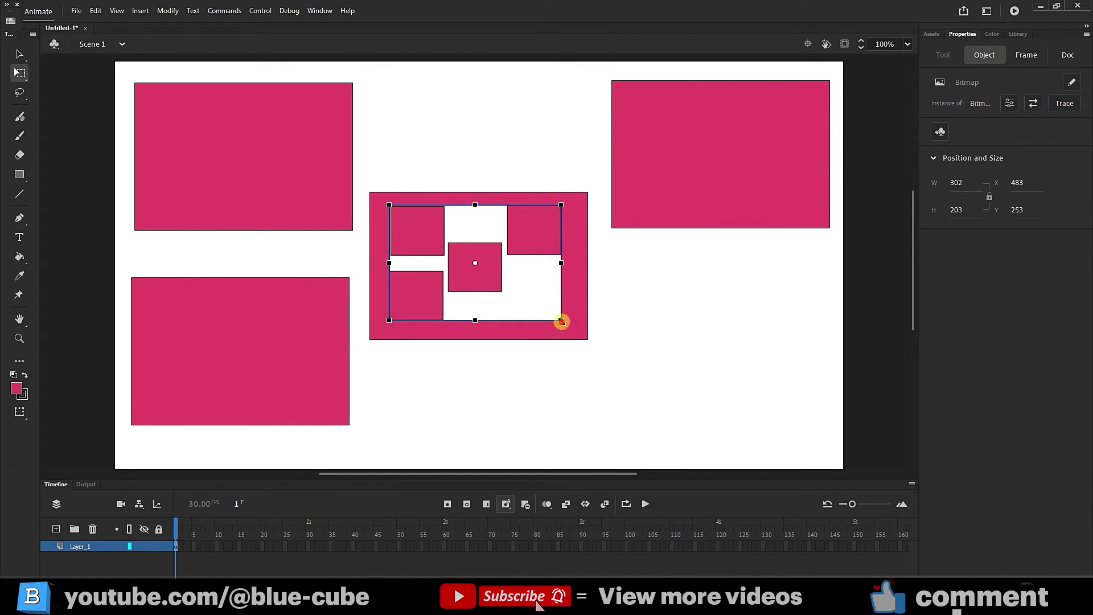
left_click_drag(561, 320, 787, 473)
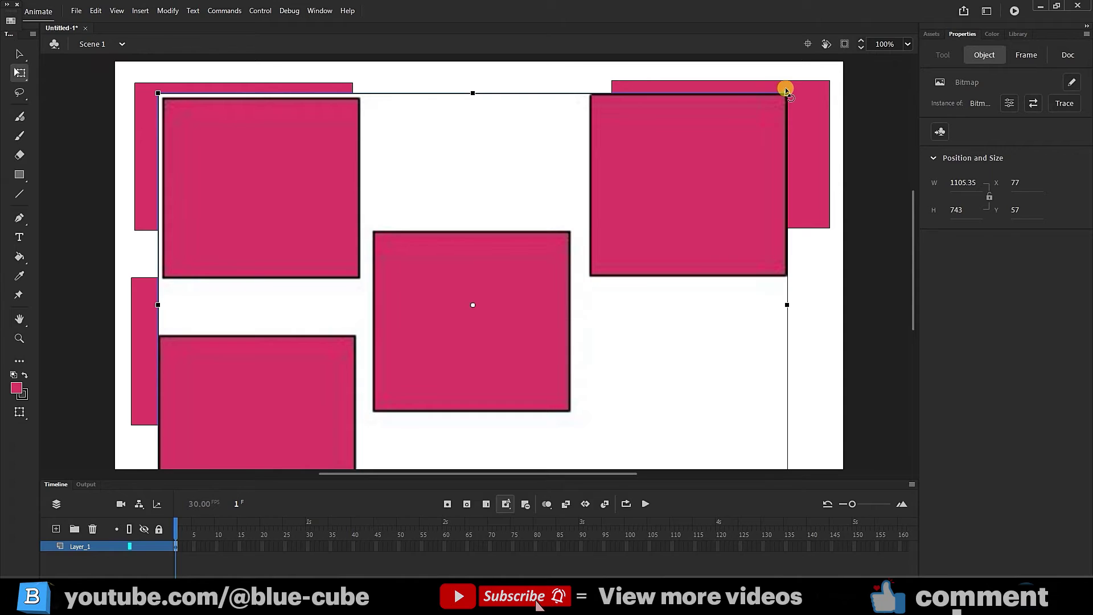
left_click_drag(787, 94, 568, 251)
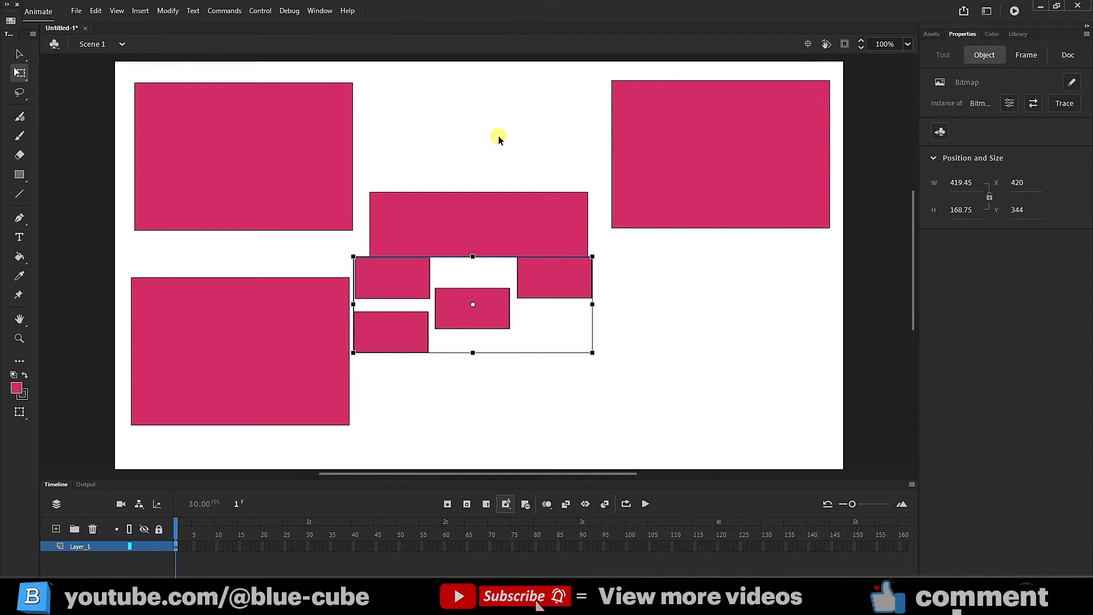
left_click_drag(504, 314, 491, 271)
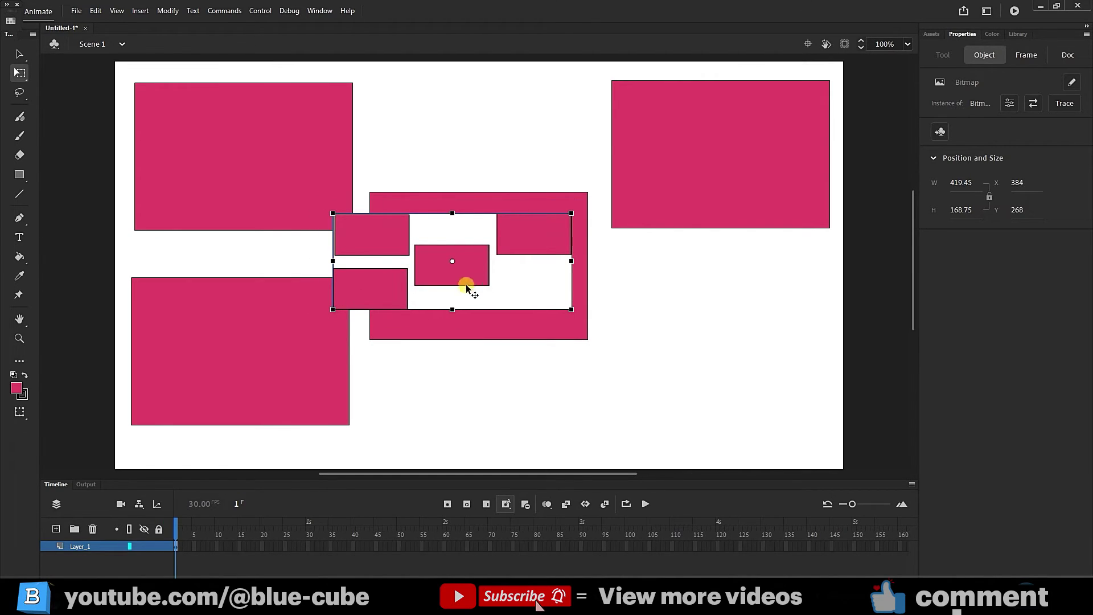
left_click_drag(453, 310, 489, 355)
Delete the bitmap and all rectangles except the middle one, then move it to the top left
key("Delete")
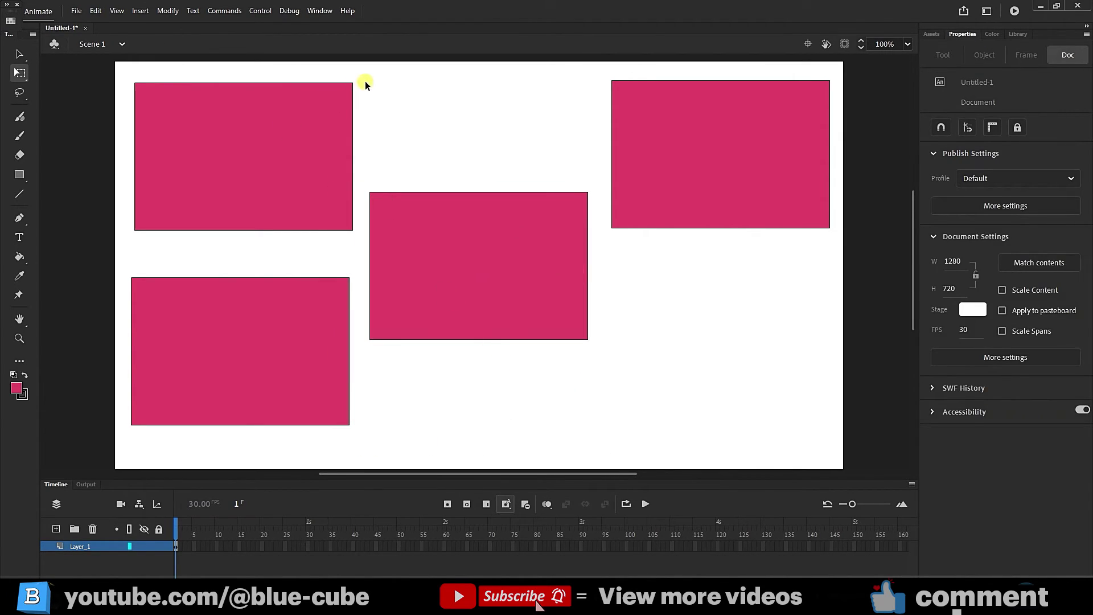
left_click_drag(364, 71, 124, 455)
key("Delete")
left_click(690, 217)
key("Delete")
left_click_drag(613, 71, 843, 290)
key("Delete")
left_click_drag(421, 290, 205, 205)
Copy and paste the rectangle, move the copy down and right, and reselect it
left_click(95, 10)
left_click(420, 5)
key("ctrl+c")
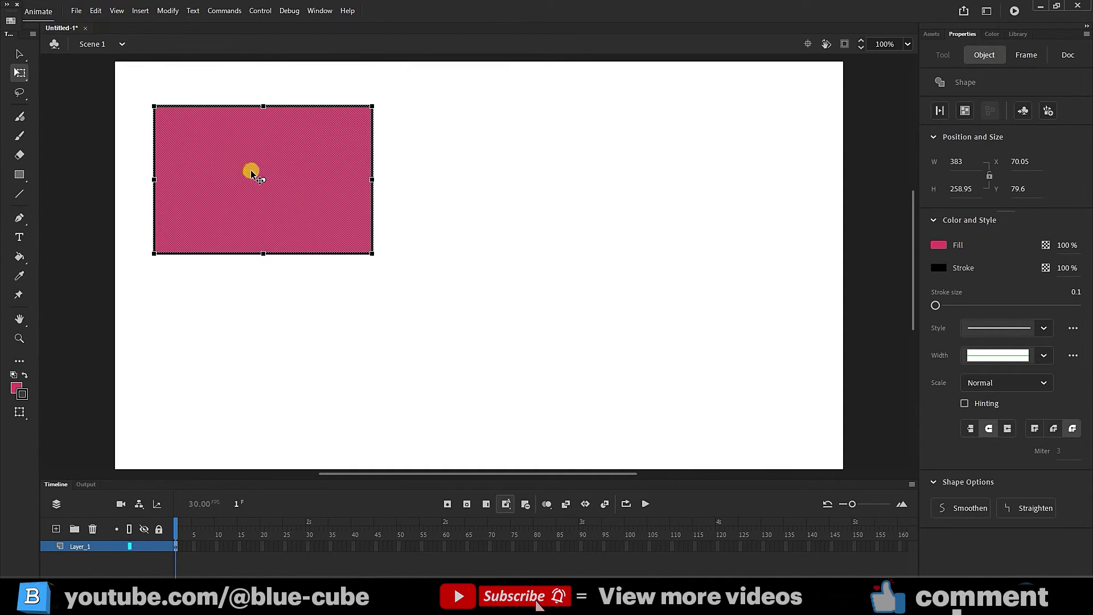
key("ctrl+v")
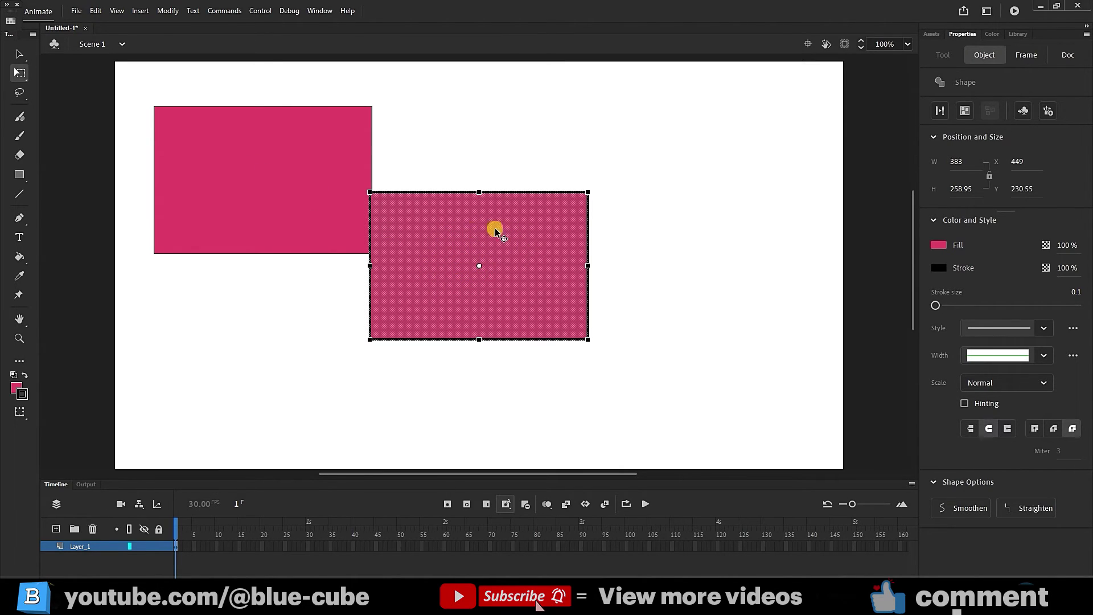
left_click_drag(505, 222, 559, 277)
left_click_drag(706, 179, 387, 430)
Delete the pasted copy, drag out four trial duplicates, then undo back to one rectangle
key("Delete")
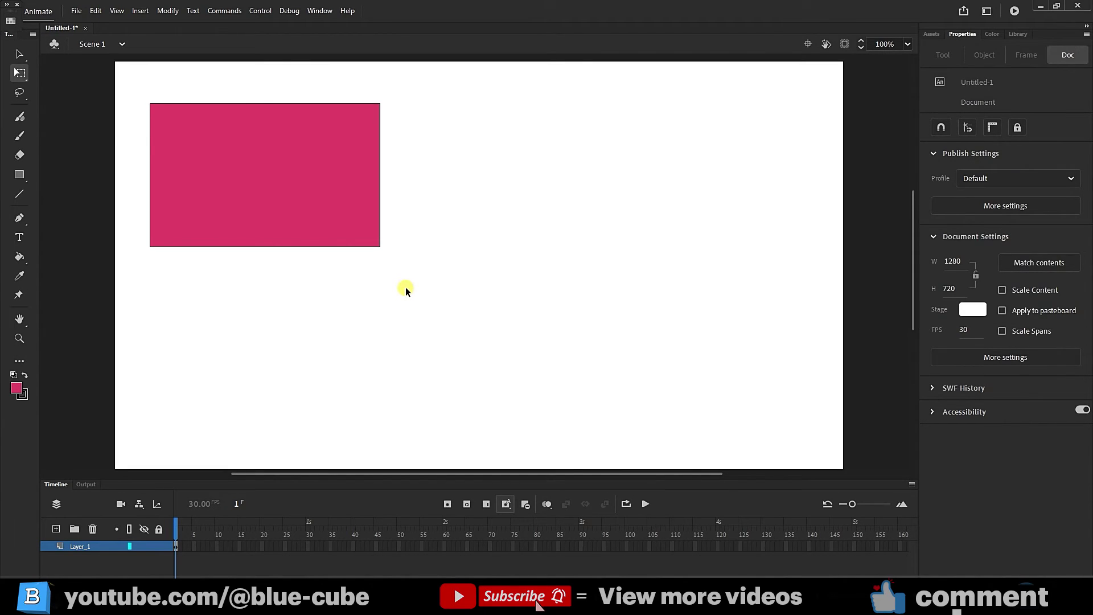
left_click_drag(430, 82, 154, 270)
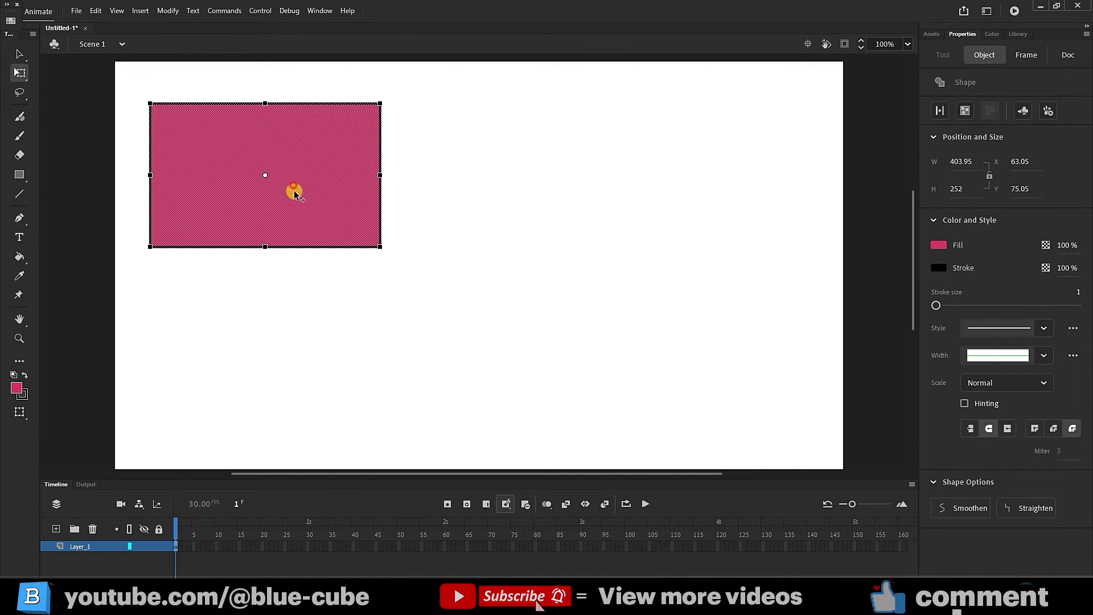
left_click_drag(292, 185, 327, 280, "alt")
left_click_drag(365, 313, 723, 307, "alt")
left_click_drag(581, 304, 290, 407, "alt")
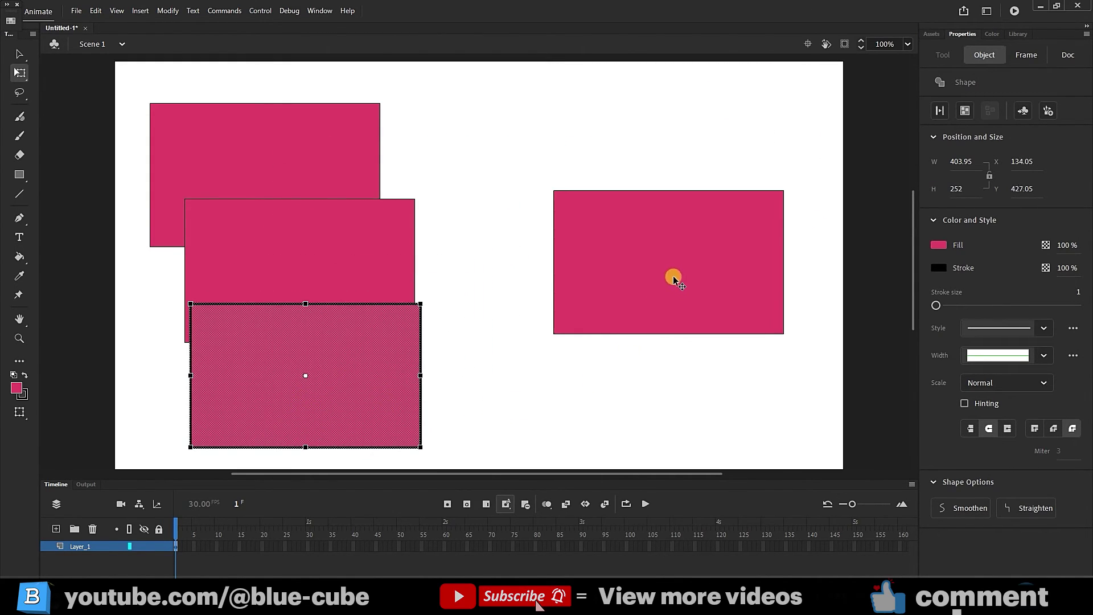
left_click_drag(669, 269, 617, 361, "alt")
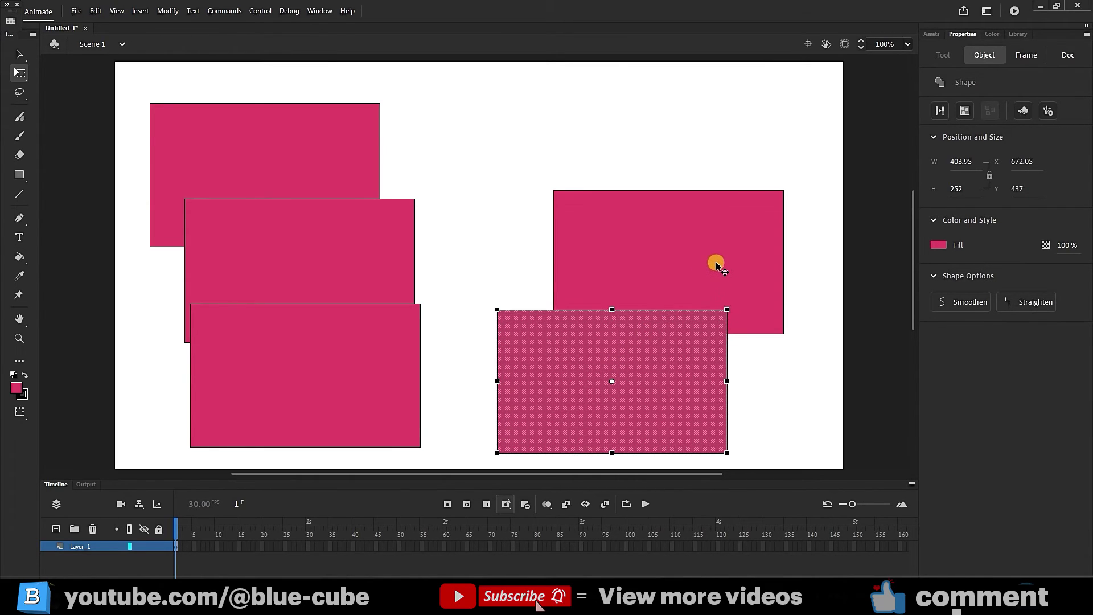
left_click(615, 235)
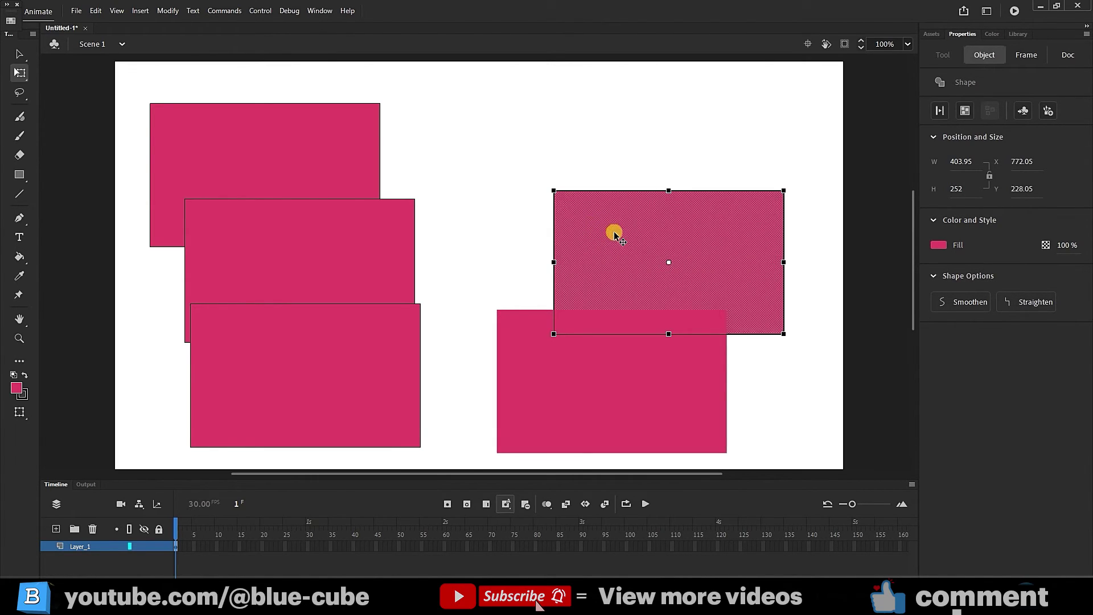
key("ctrl+z")
key("ctrl+z")
key("ctrl+z")
key("ctrl+z")
key("ctrl+z")
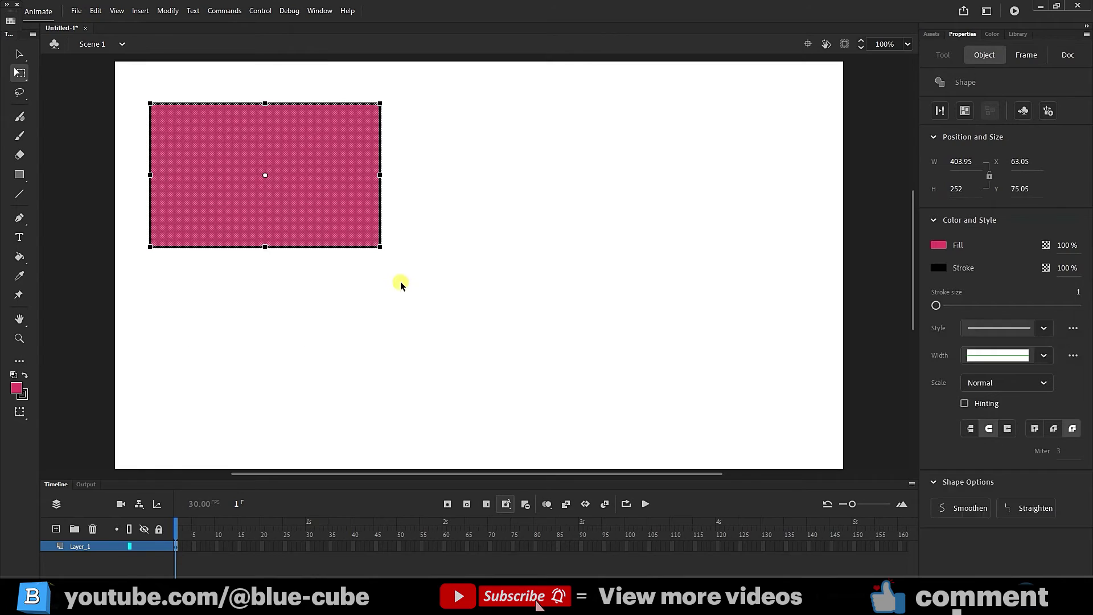
Undo the rectangle's last resize, reselect it, and cut it from the stage
key("ctrl+z")
left_click_drag(402, 79, 128, 322)
left_click(96, 11)
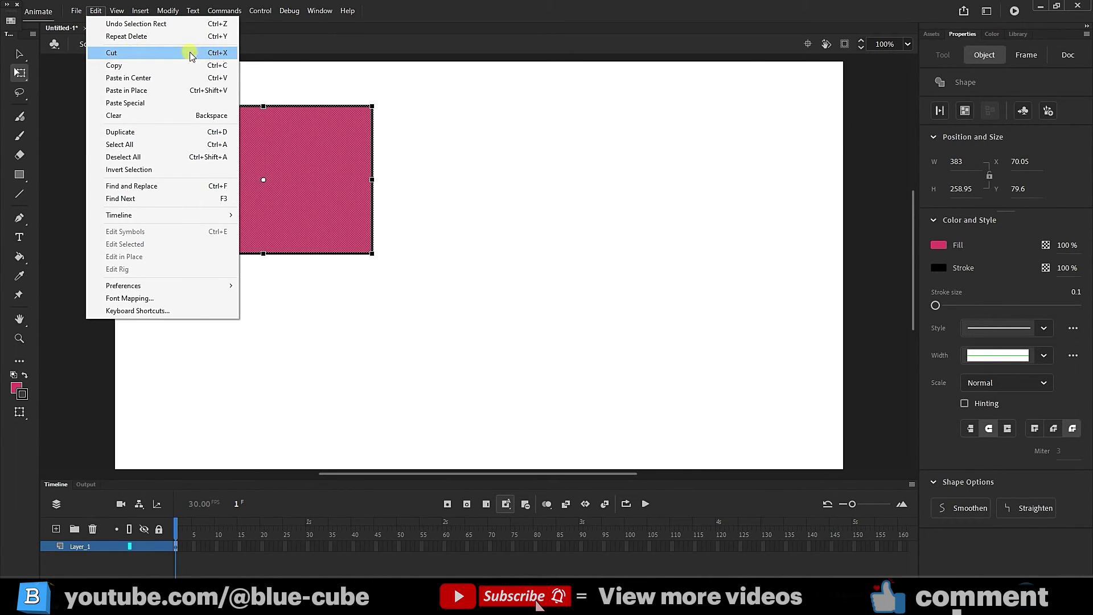
left_click(152, 54)
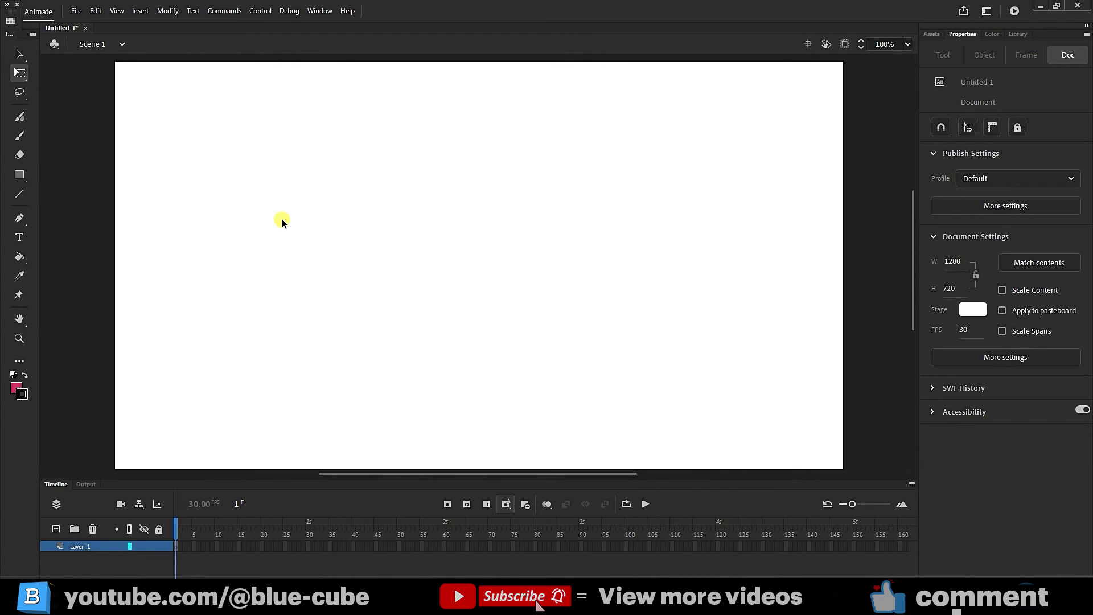
Paste the rectangle in the centre, move it to the upper left, then cut it again
left_click(95, 11)
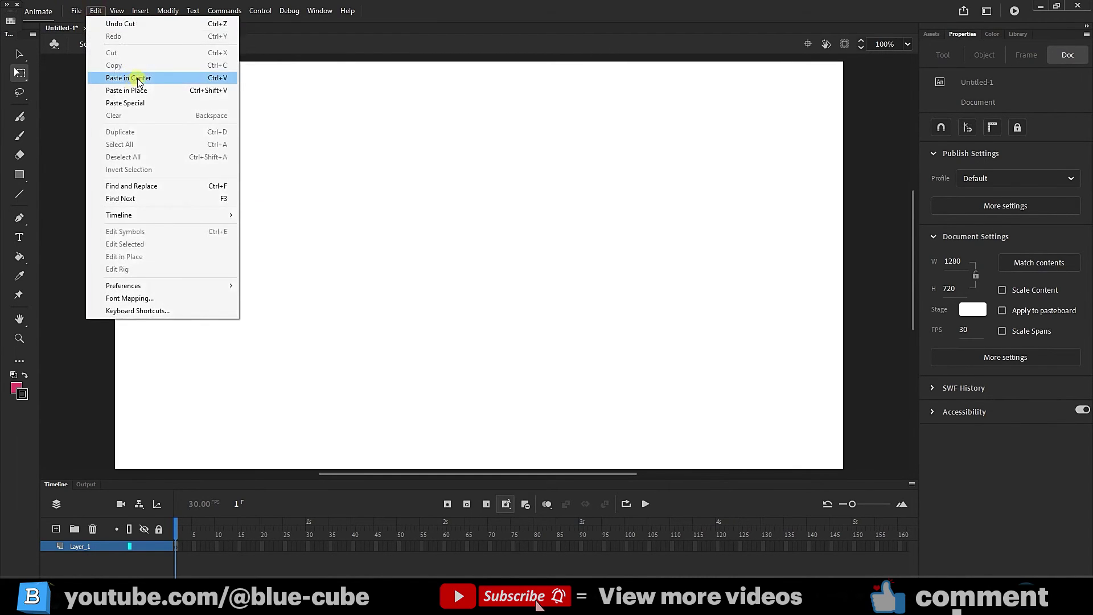
left_click(137, 77)
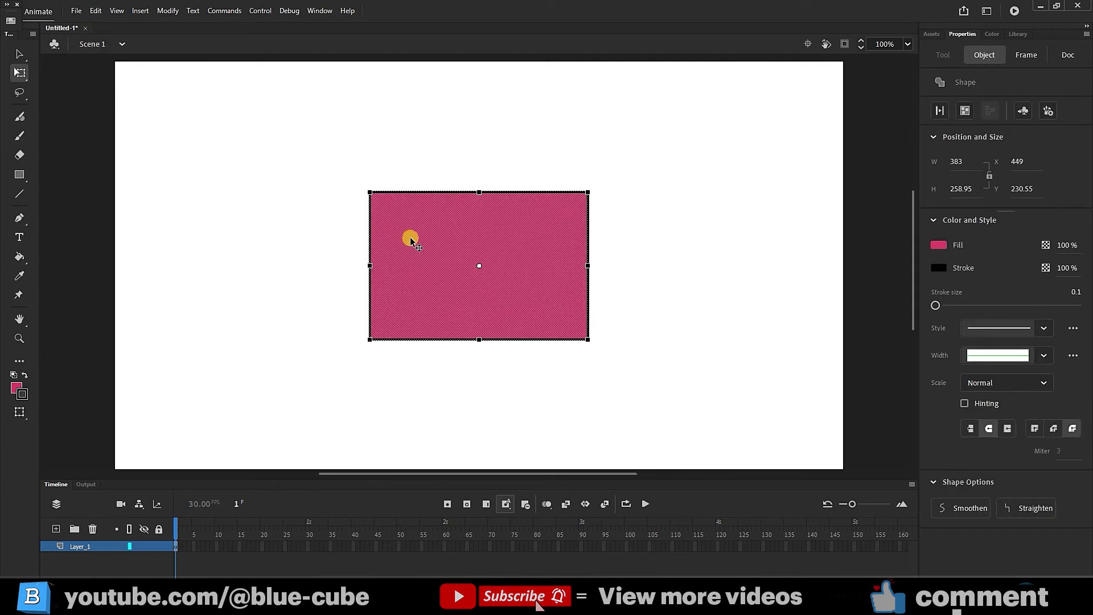
left_click_drag(497, 234, 277, 161)
left_click(95, 12)
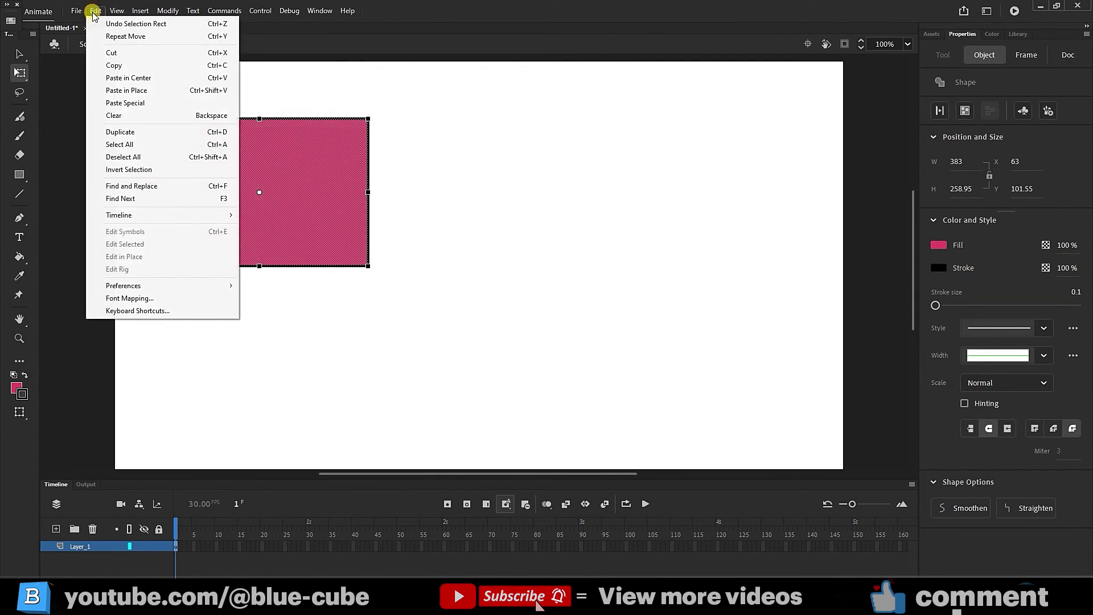
left_click(97, 52)
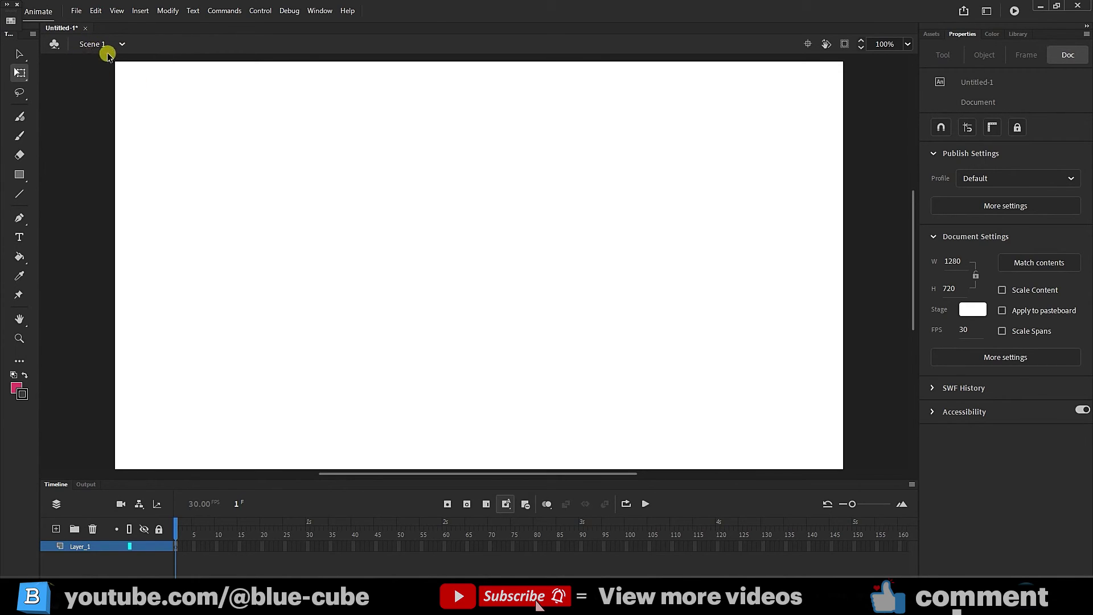
Insert a new Scene 2, then switch to Scene 1 and back to Scene 2
left_click(139, 11)
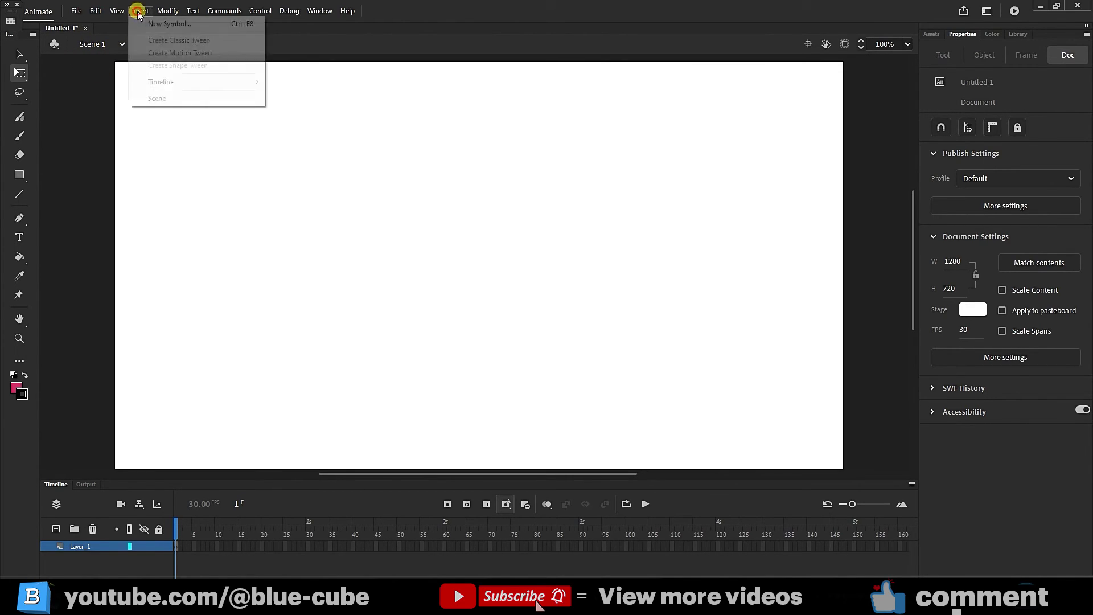
left_click(158, 99)
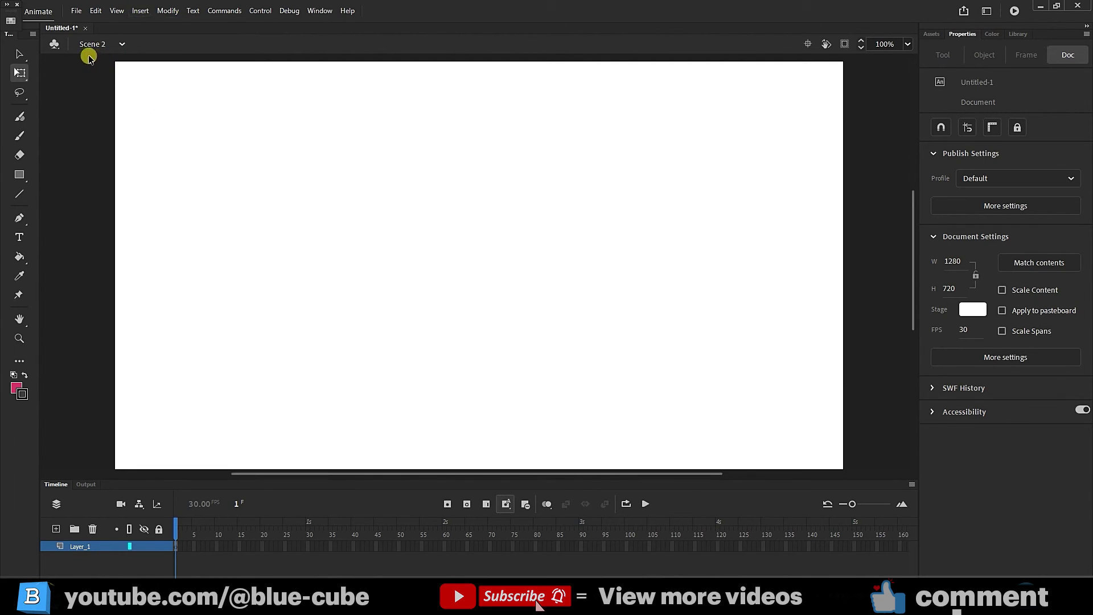
left_click(121, 44)
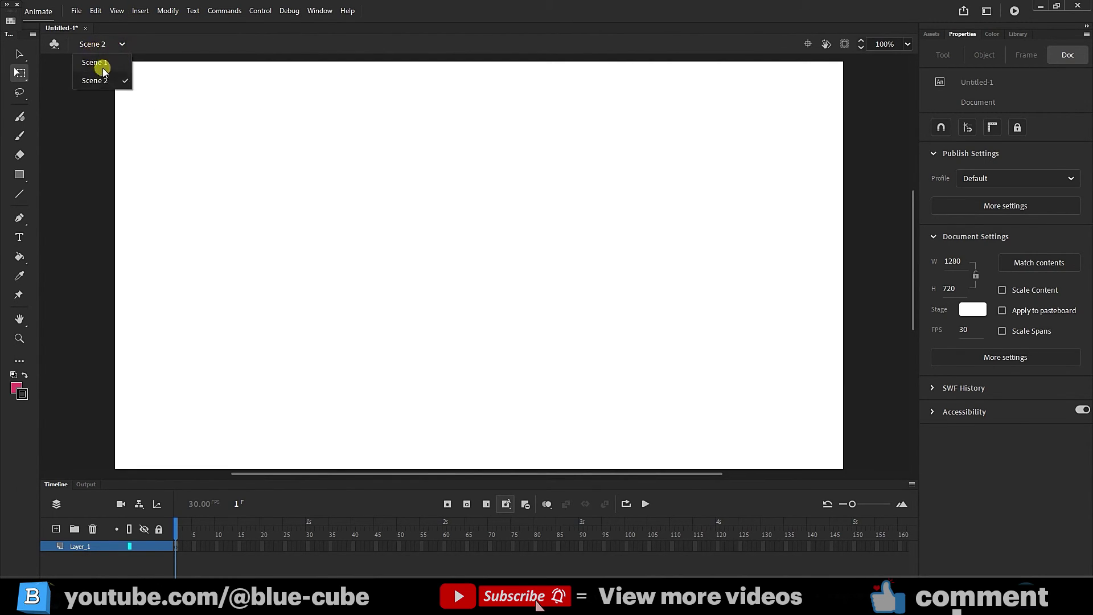
left_click(95, 62)
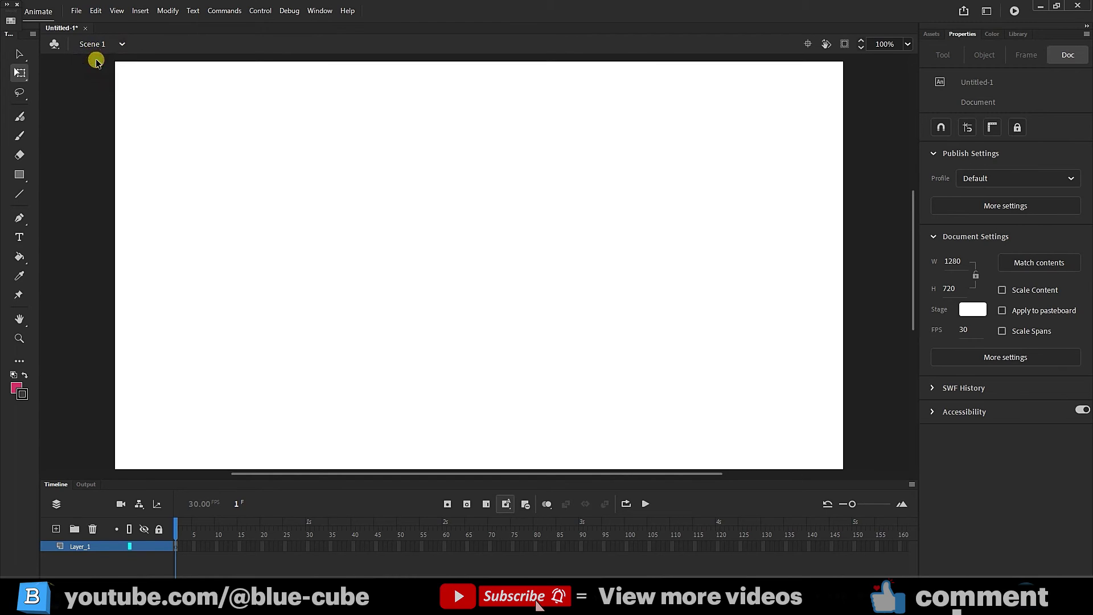
left_click(91, 43)
left_click(96, 80)
left_click(95, 10)
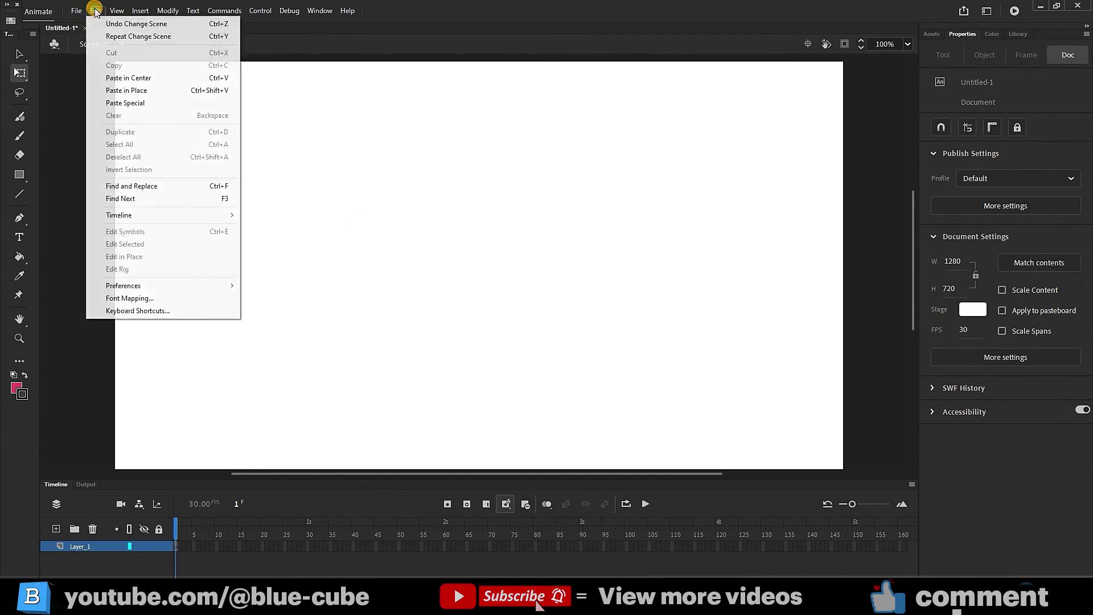
Paste the rectangle in Scene 2's centre and draw a tall rectangle to its left
left_click(137, 78)
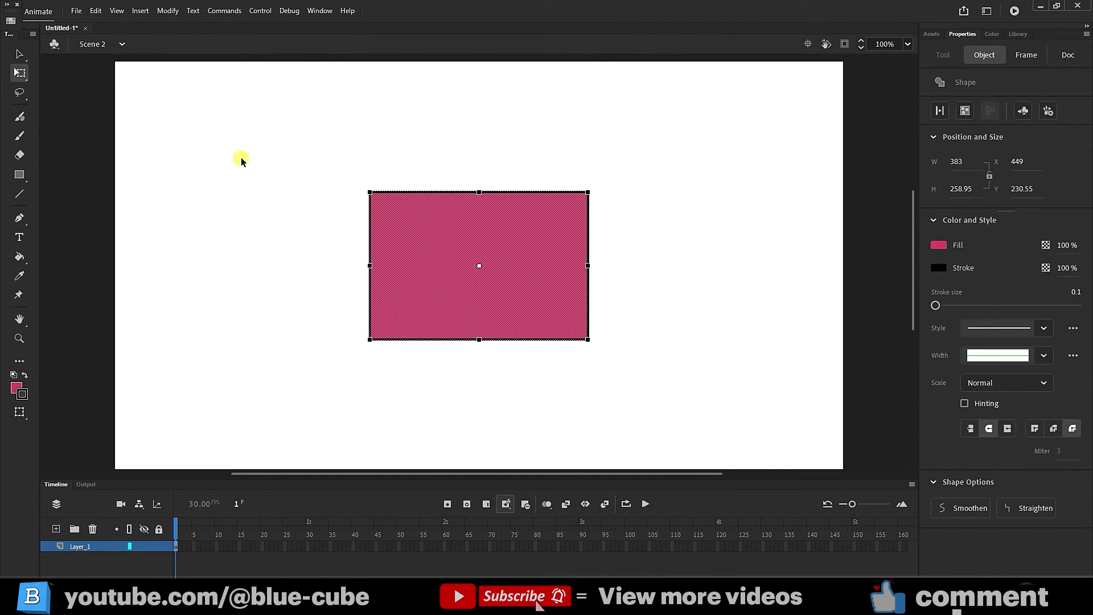
left_click(19, 175)
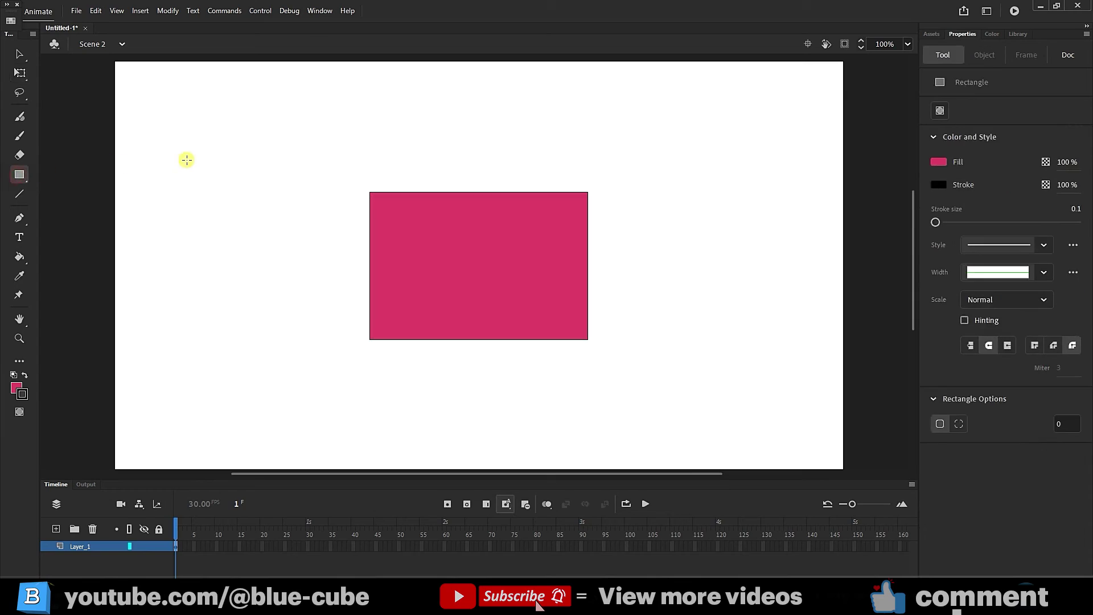
mouse_move(187, 160)
left_mouse_down()
mouse_move(329, 337)
mouse_move(334, 364)
left_mouse_up()
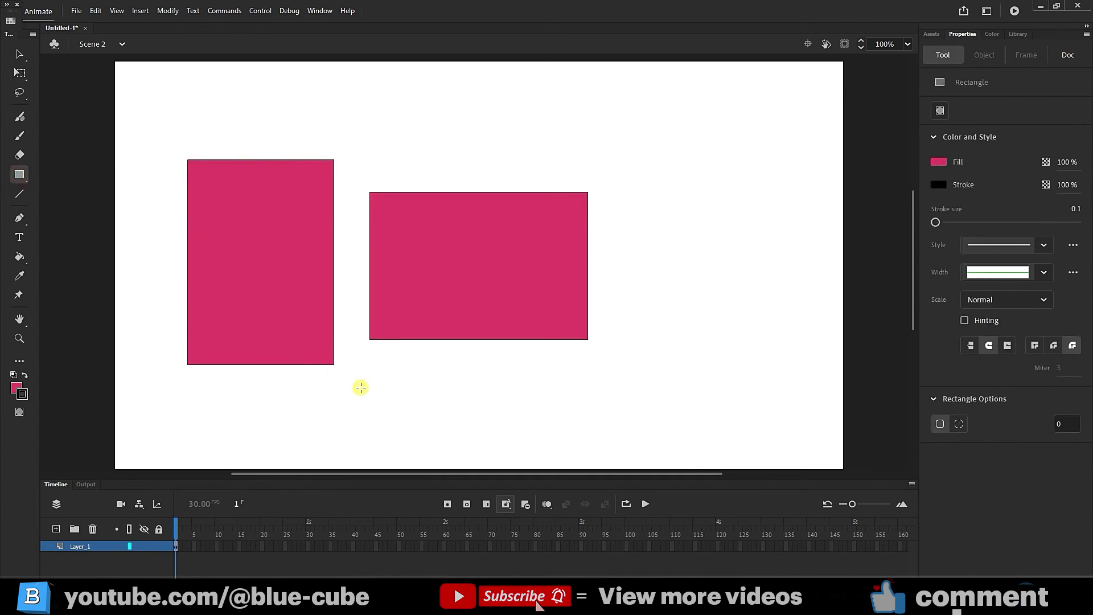
Cut both rectangles from Scene 2 and paste them into Scene 1
left_click(20, 73)
left_click_drag(683, 124, 155, 414)
key("Delete")
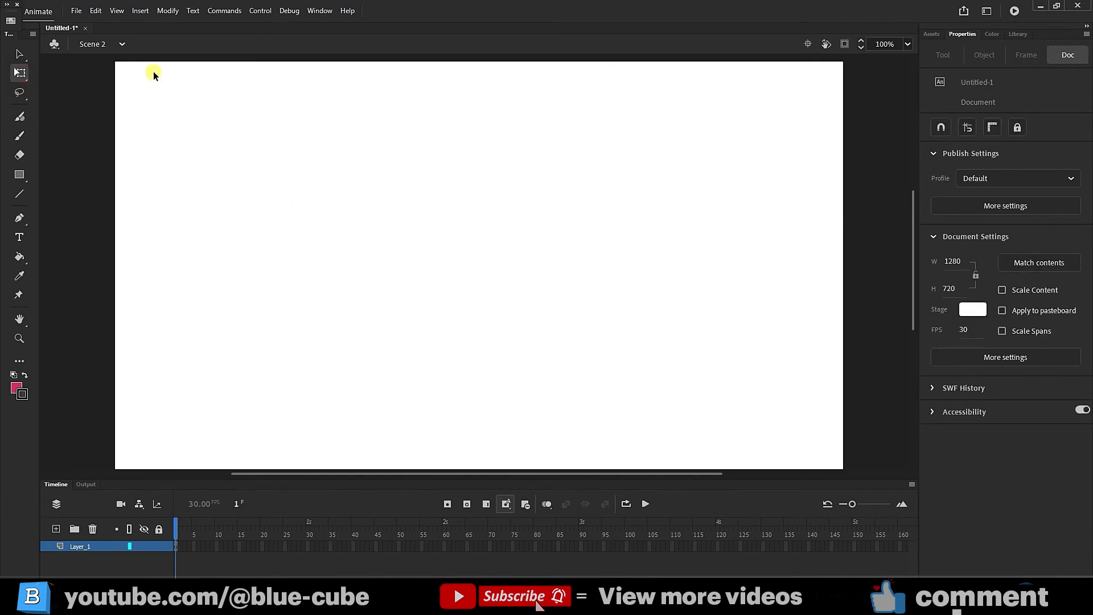
left_click(117, 43)
left_click(100, 63)
key("ctrl+z")
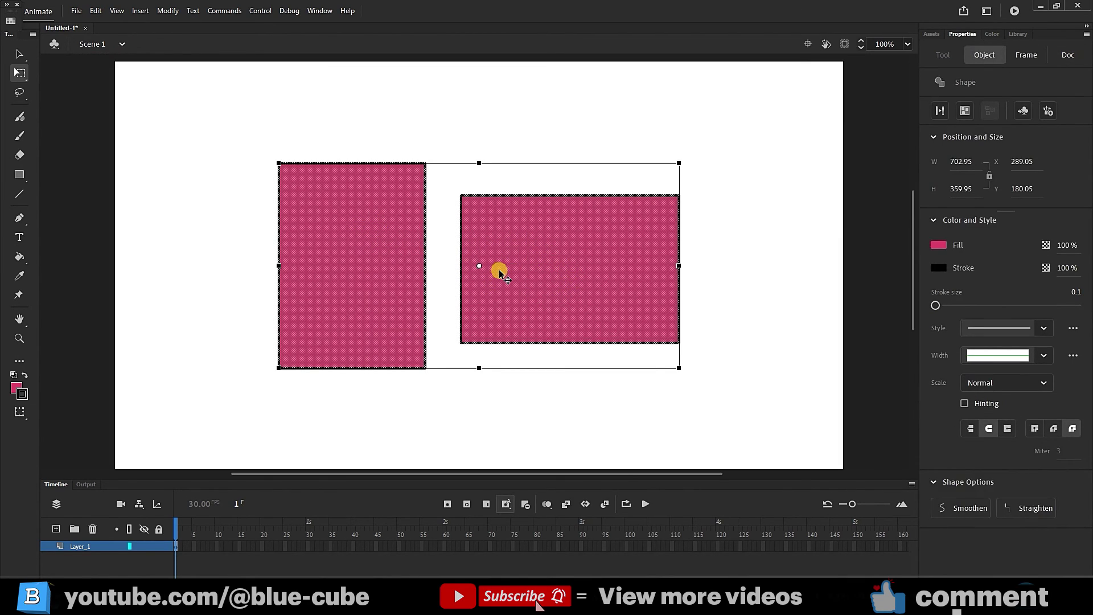
Select both rectangles with Free Transform and rotate them about their shared centre
left_click(745, 180)
left_click_drag(747, 159, 443, 374)
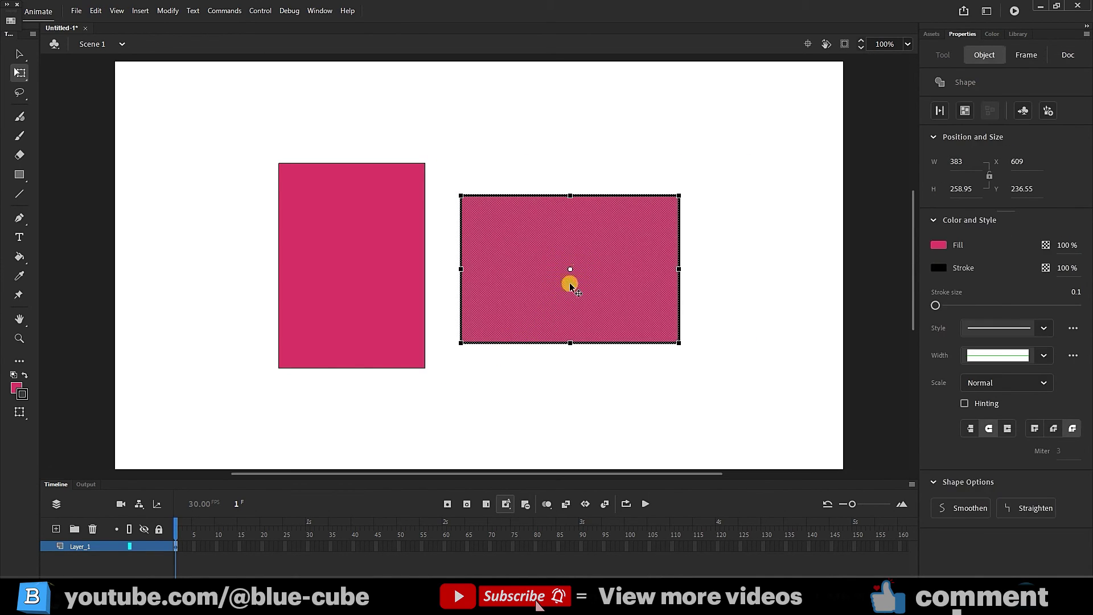
left_click(567, 272)
left_click_drag(731, 101, 245, 411)
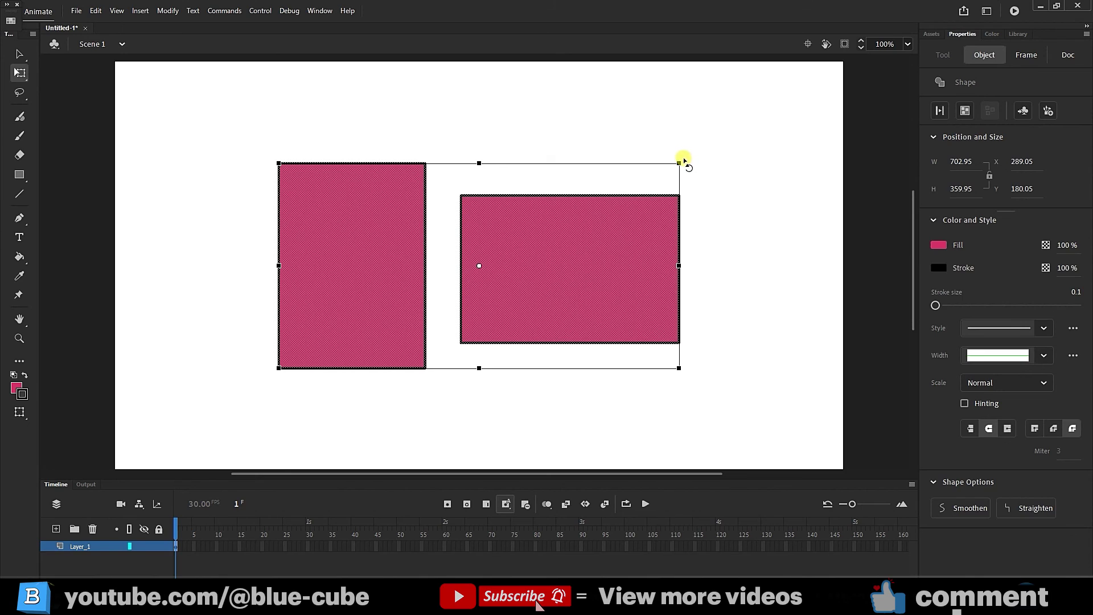
left_click_drag(683, 160, 573, 230)
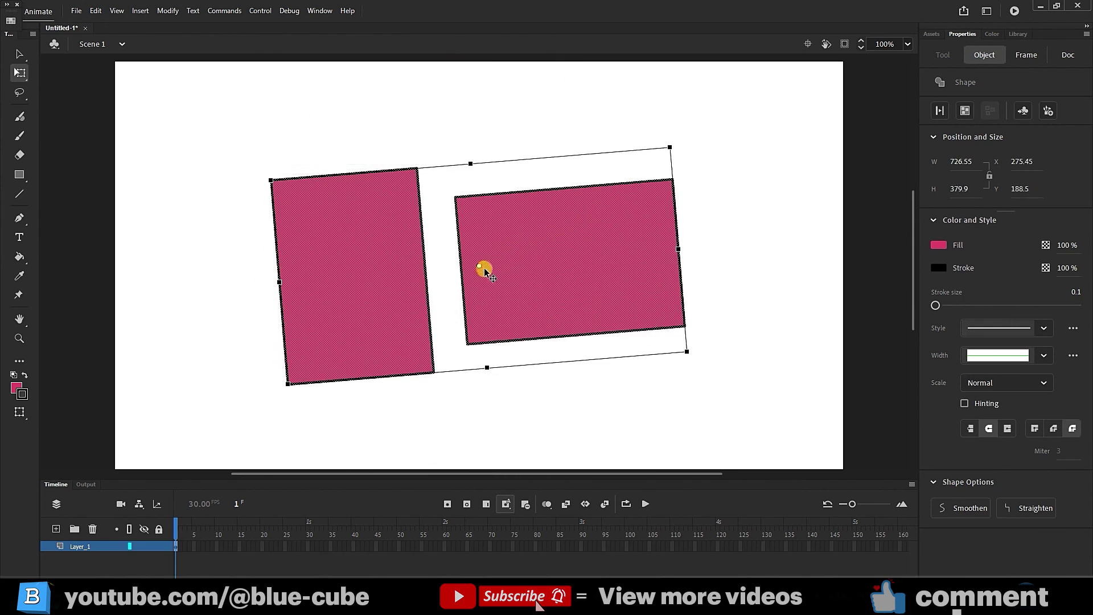
Move the pivot to the left rectangle's lower-left corner, rotate again, then reset the pivot
left_click_drag(479, 267, 310, 364)
left_click_drag(680, 148, 614, 216)
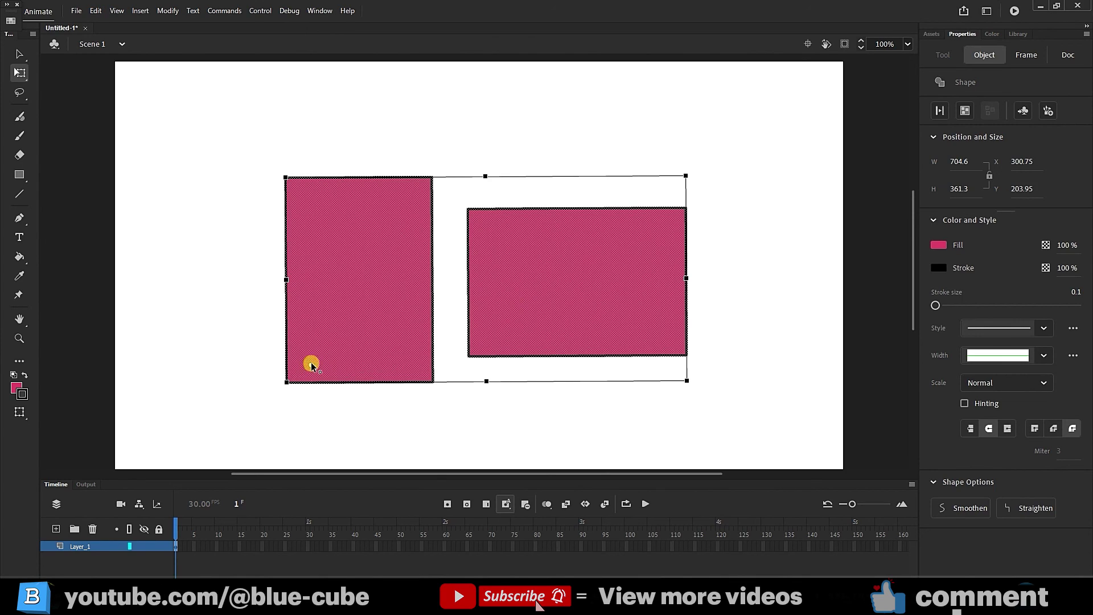
double_click(311, 367)
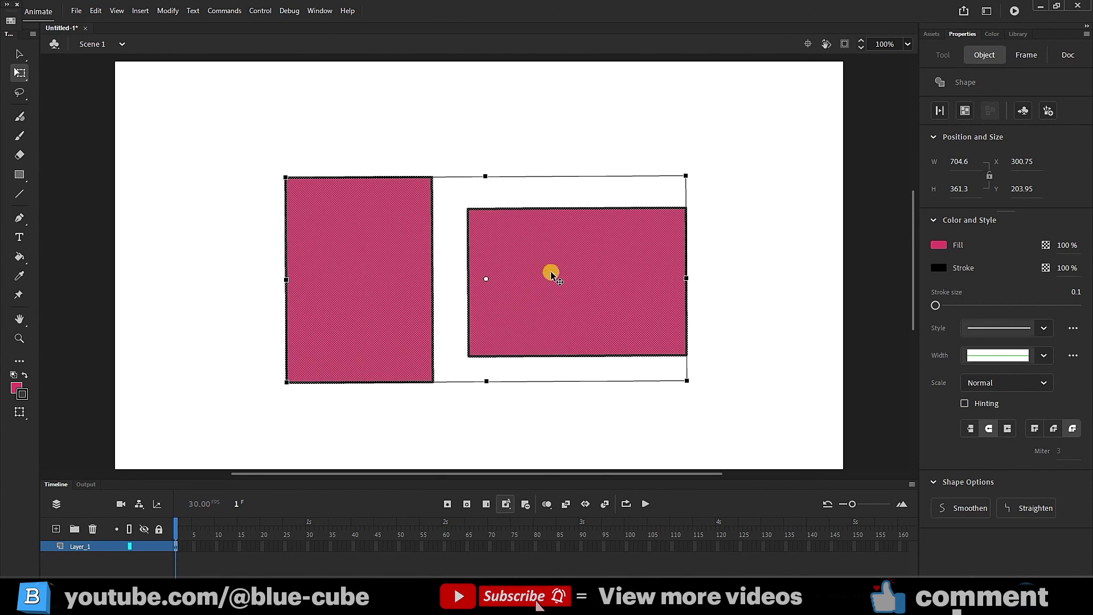